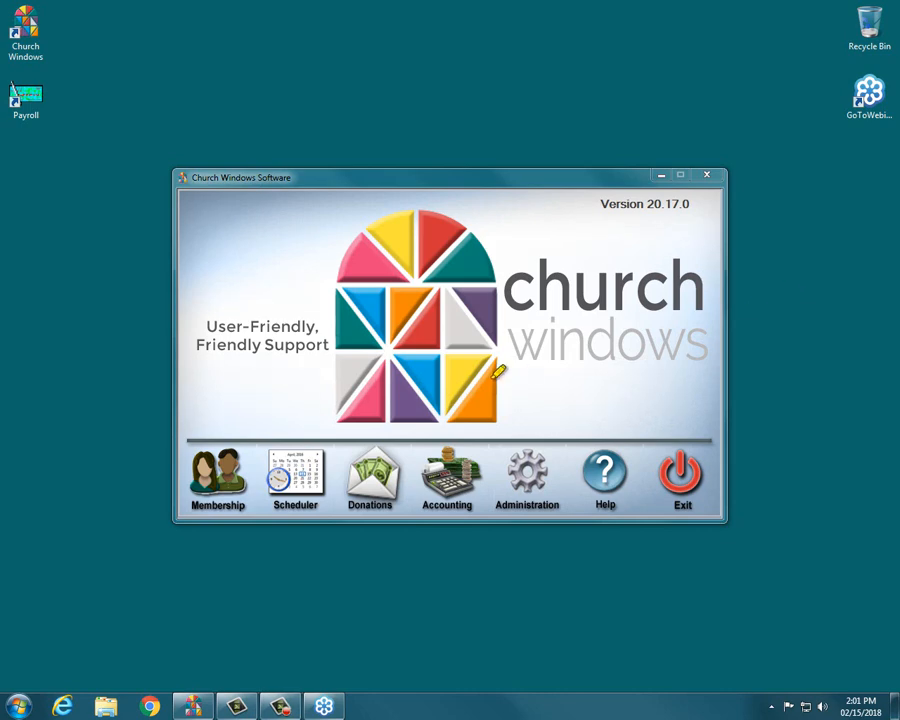
{"action": "mouse_move", "coordinate": [325, 441]}
{"action": "left_mouse_down"}
{"action": "mouse_move", "coordinate": [407, 436]}
{"action": "mouse_move", "coordinate": [410, 492]}
{"action": "mouse_move", "coordinate": [345, 505]}
{"action": "mouse_move", "coordinate": [335, 450]}
{"action": "mouse_move", "coordinate": [350, 438]}
{"action": "left_mouse_up"}
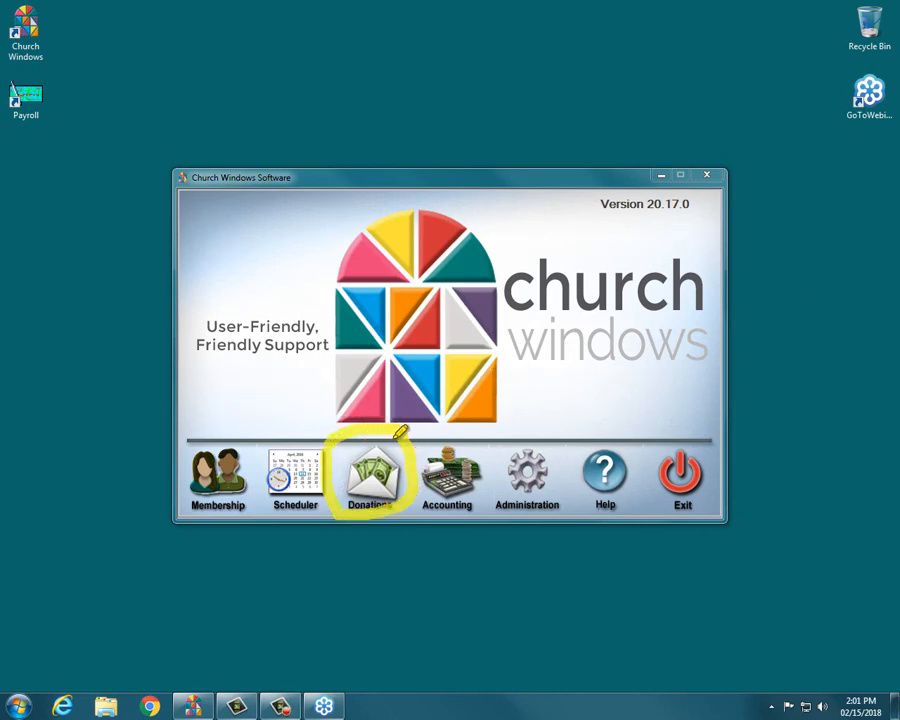
{"action": "mouse_move", "coordinate": [420, 437]}
{"action": "left_mouse_down"}
{"action": "mouse_move", "coordinate": [462, 434]}
{"action": "mouse_move", "coordinate": [508, 450]}
{"action": "mouse_move", "coordinate": [476, 512]}
{"action": "mouse_move", "coordinate": [416, 508]}
{"action": "mouse_move", "coordinate": [414, 462]}
{"action": "mouse_move", "coordinate": [436, 438]}
{"action": "mouse_move", "coordinate": [385, 390]}
{"action": "mouse_move", "coordinate": [370, 402]}
{"action": "left_mouse_up"}
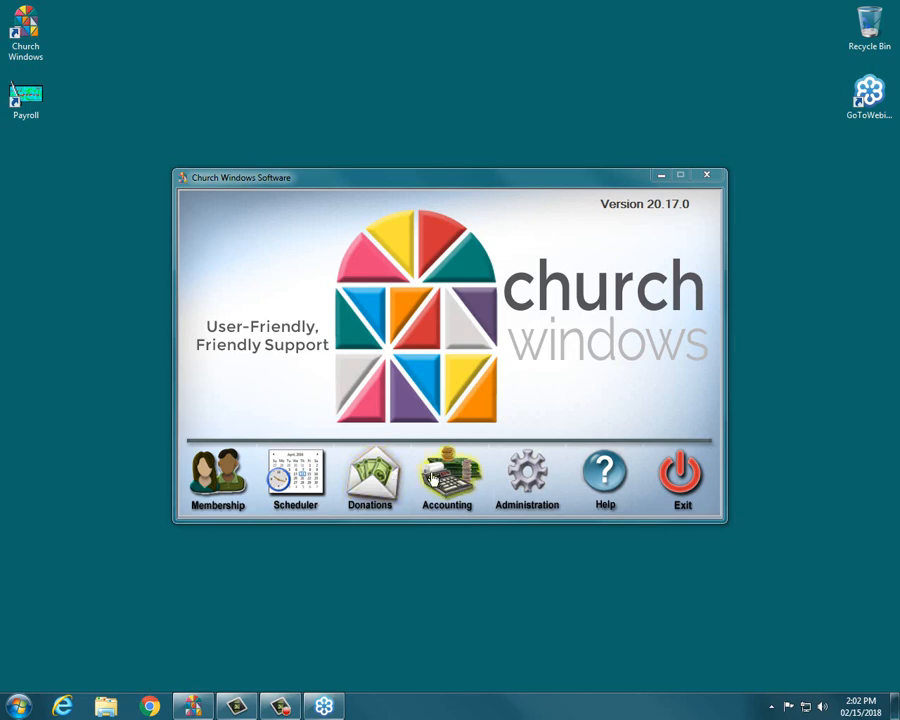
Open the chart of accounts in Accounting, view the monthly balances of the Mortgage Payable liability account, and close the chart.
{"action": "left_click", "coordinate": [433, 480]}
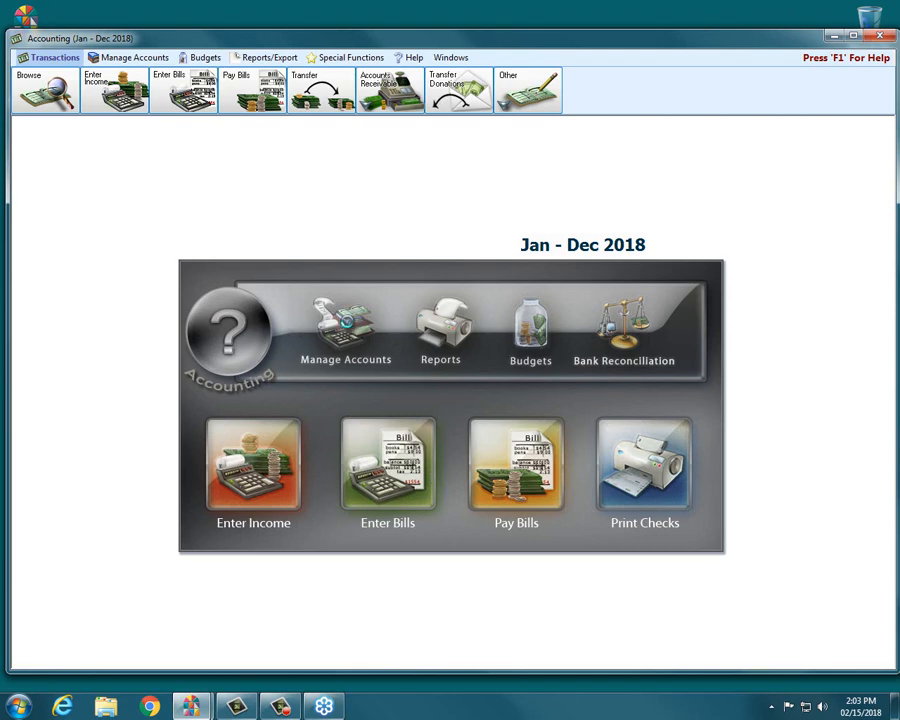
{"action": "left_click", "coordinate": [345, 322]}
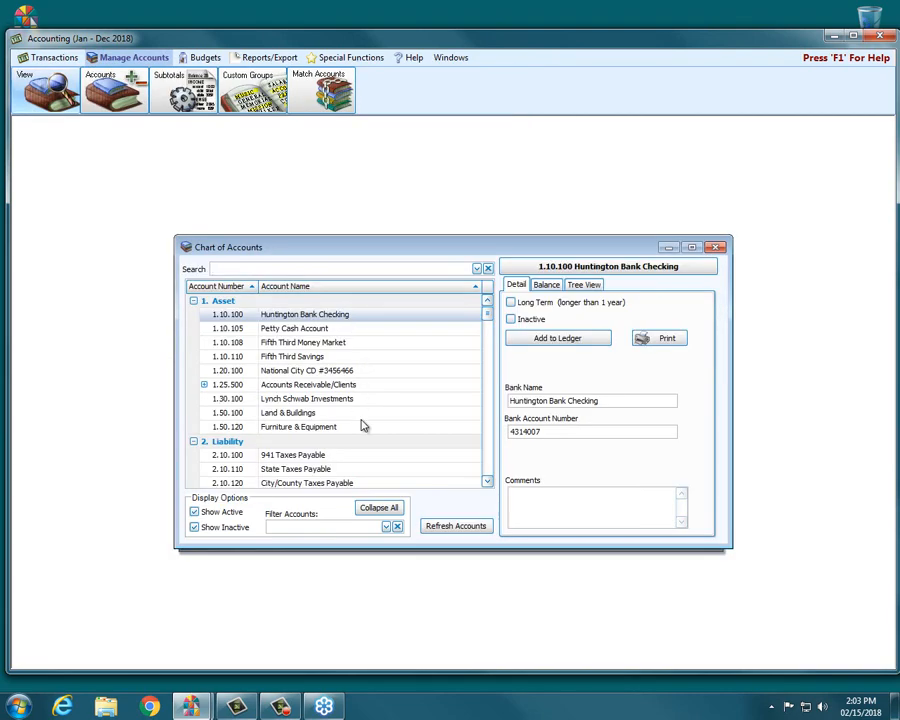
{"action": "left_click", "coordinate": [488, 481]}
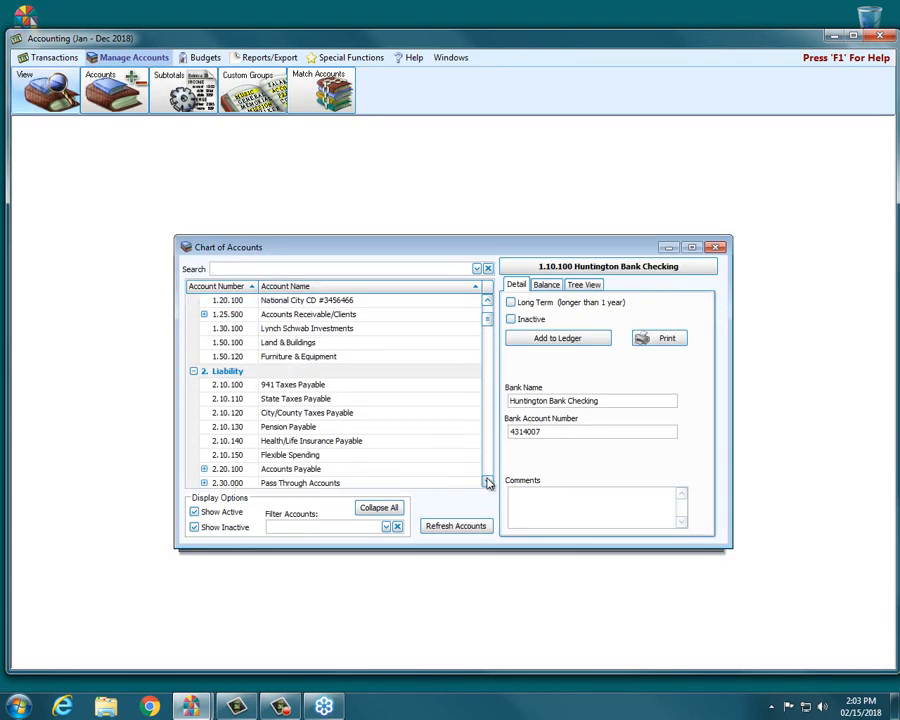
{"action": "left_click", "coordinate": [488, 482]}
{"action": "left_click", "coordinate": [488, 482]}
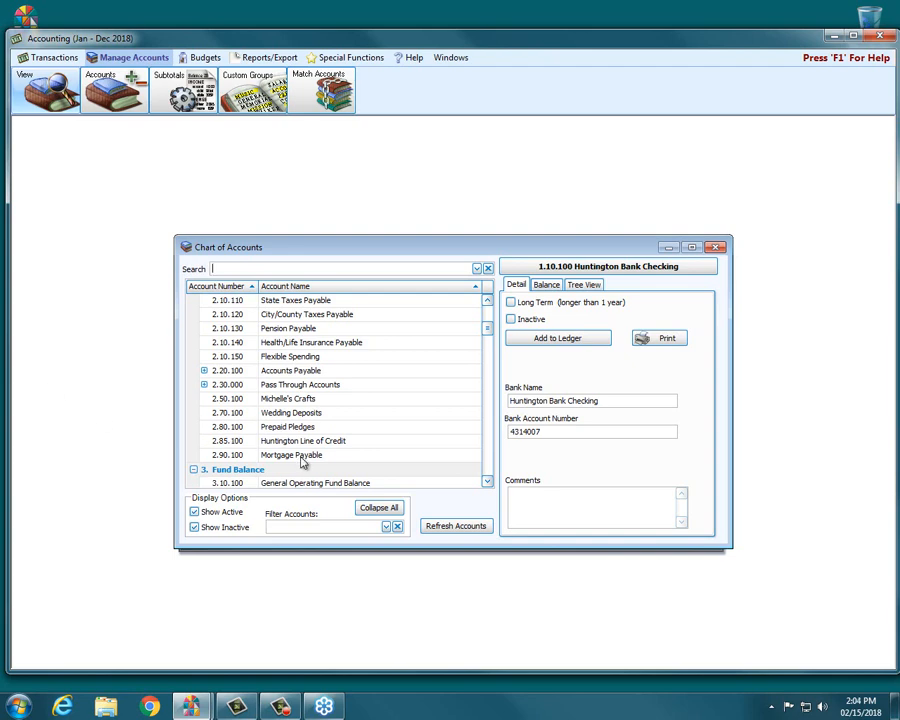
{"action": "left_click", "coordinate": [300, 457]}
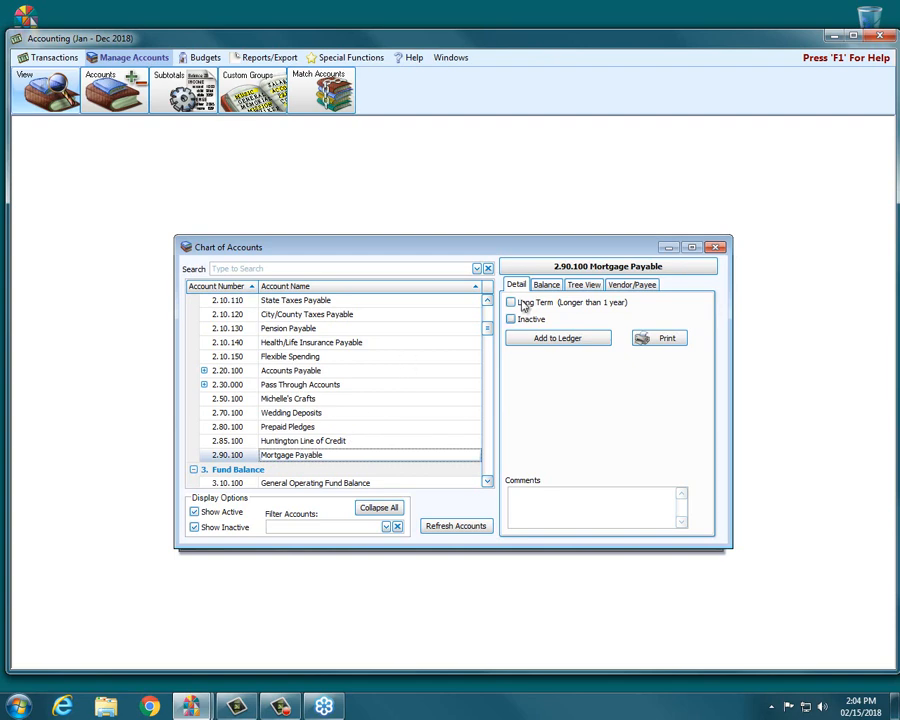
{"action": "left_click", "coordinate": [546, 285]}
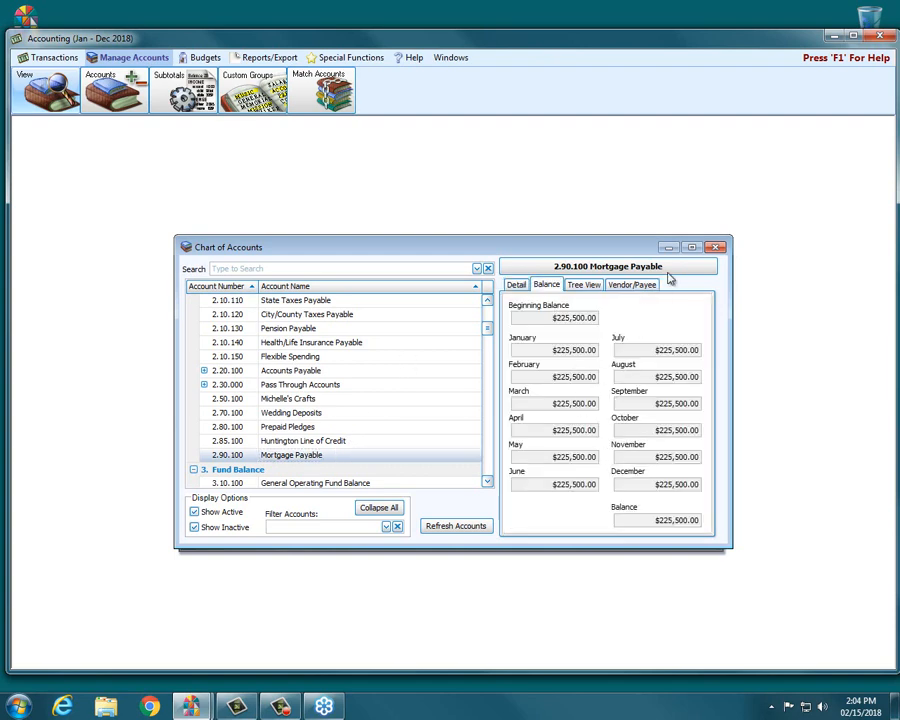
{"action": "left_click", "coordinate": [716, 248]}
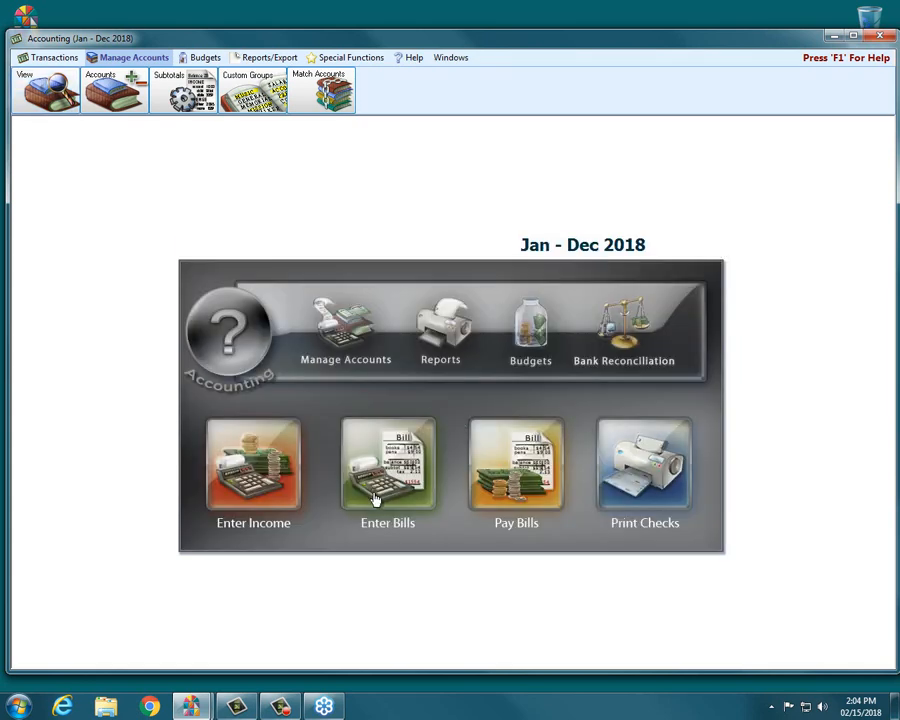
Reopen the chart of accounts, search it for "mortgag" to check the matching accounts, and close it.
{"action": "left_click", "coordinate": [328, 343]}
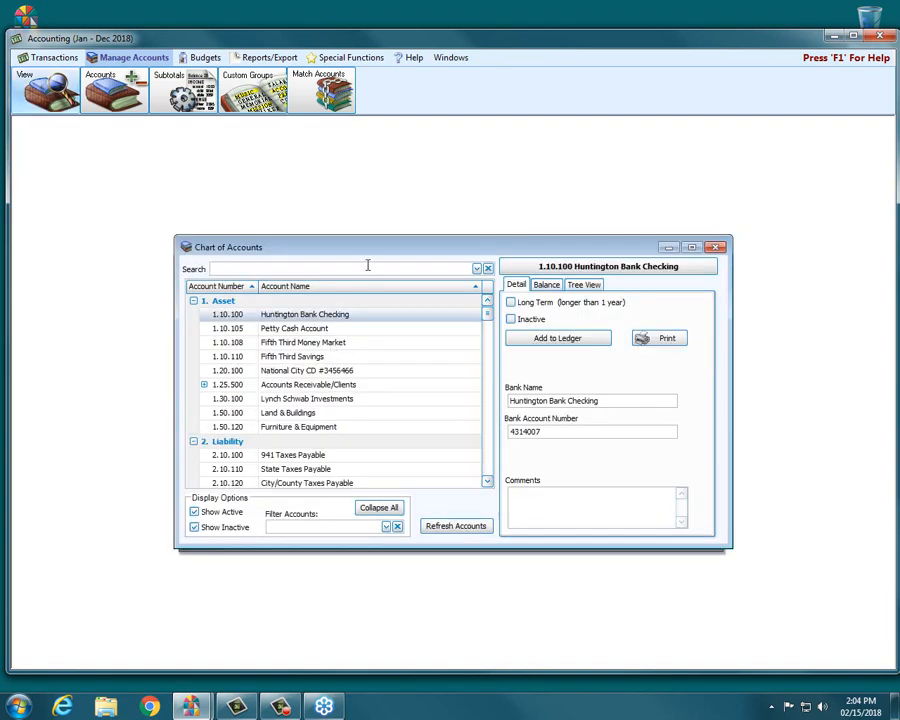
{"action": "type", "text": "mortgag"}
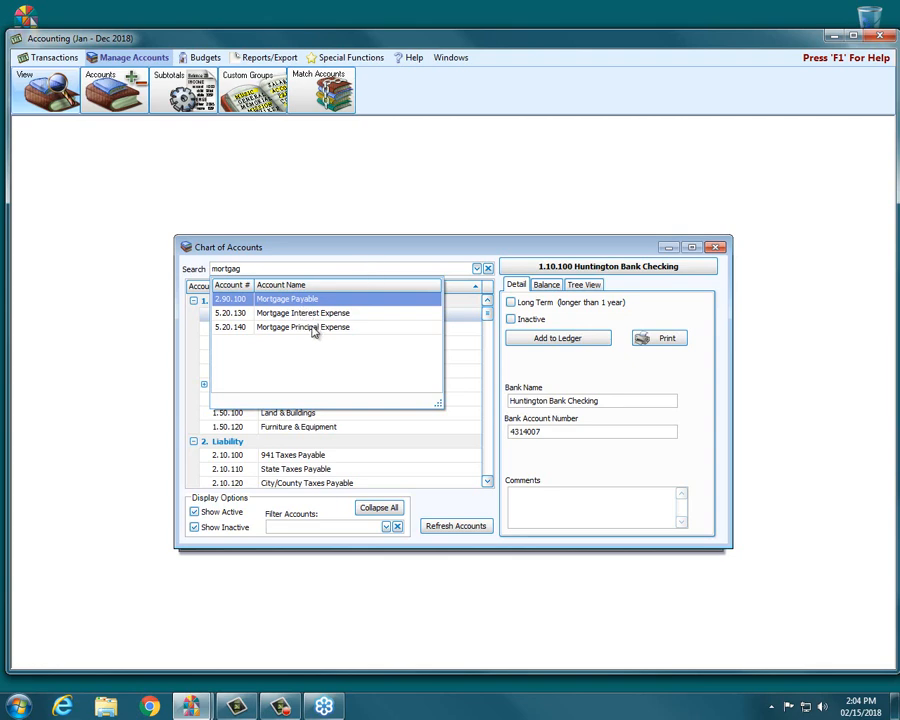
{"action": "left_click", "coordinate": [336, 252]}
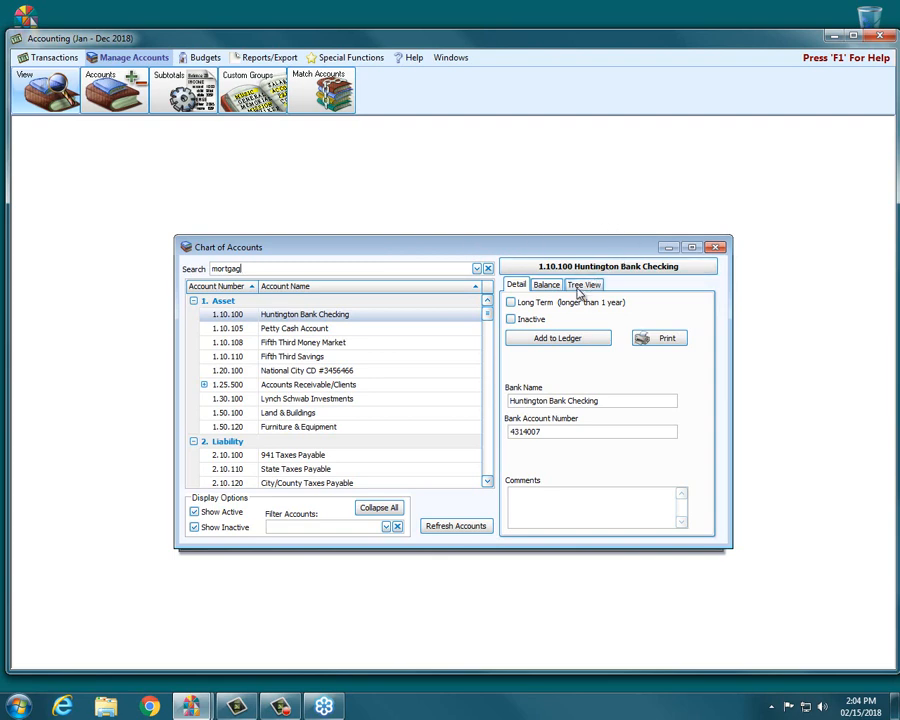
{"action": "left_click", "coordinate": [716, 247]}
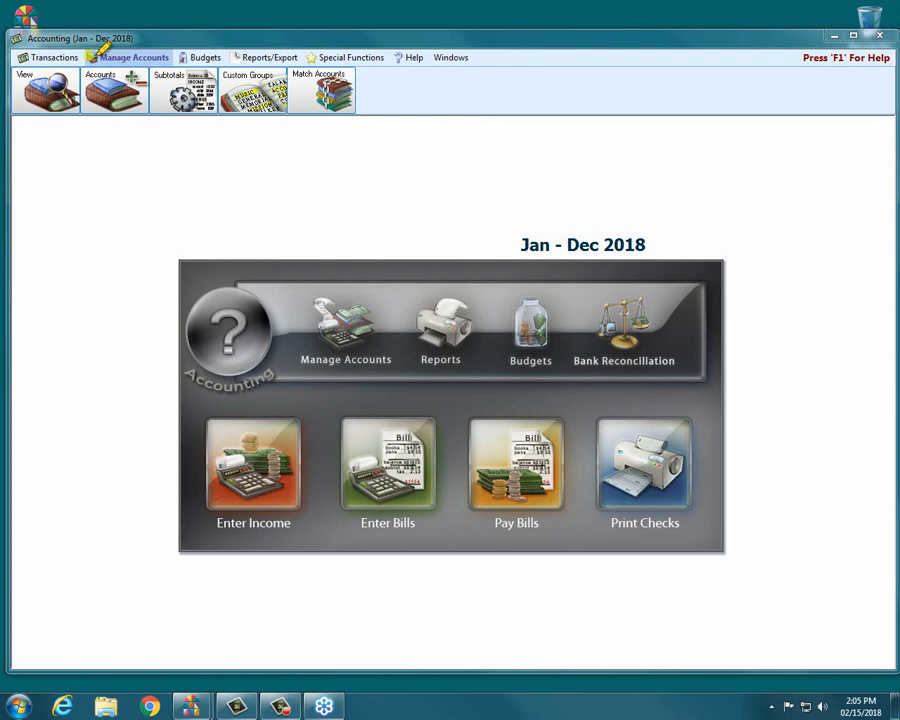
{"action": "left_click_drag", "start_coordinate": [88, 58], "coordinate": [174, 57]}
{"action": "mouse_move", "coordinate": [64, 75]}
{"action": "left_mouse_down"}
{"action": "mouse_move", "coordinate": [152, 63]}
{"action": "mouse_move", "coordinate": [140, 118]}
{"action": "mouse_move", "coordinate": [88, 61]}
{"action": "left_mouse_up"}
{"action": "mouse_move", "coordinate": [127, 237]}
{"action": "left_mouse_down"}
{"action": "mouse_move", "coordinate": [129, 121]}
{"action": "mouse_move", "coordinate": [158, 152]}
{"action": "mouse_move", "coordinate": [97, 160]}
{"action": "left_mouse_up"}
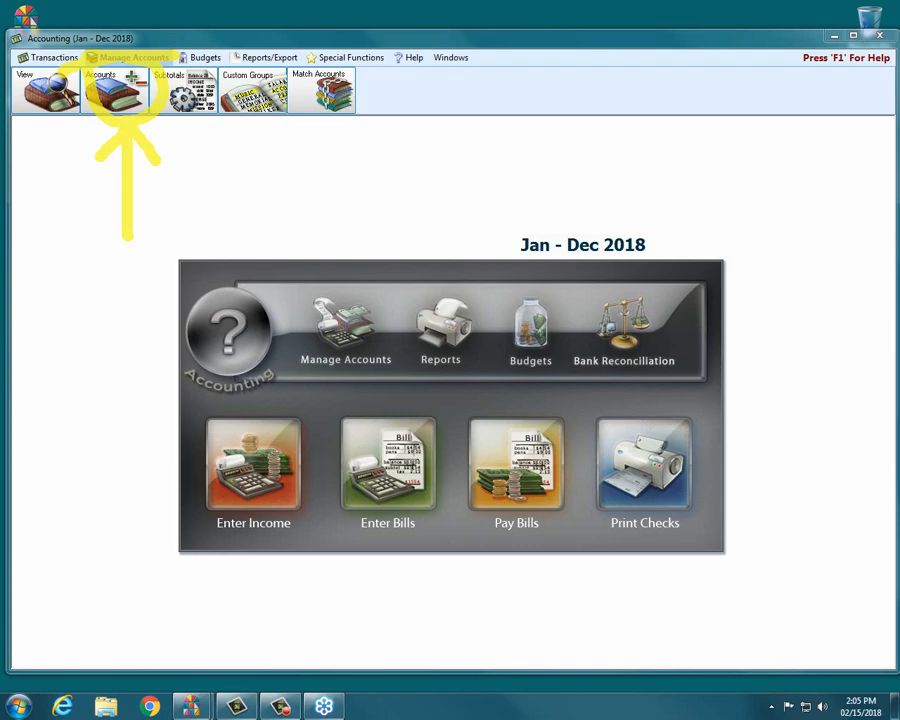
{"action": "key", "text": "Escape"}
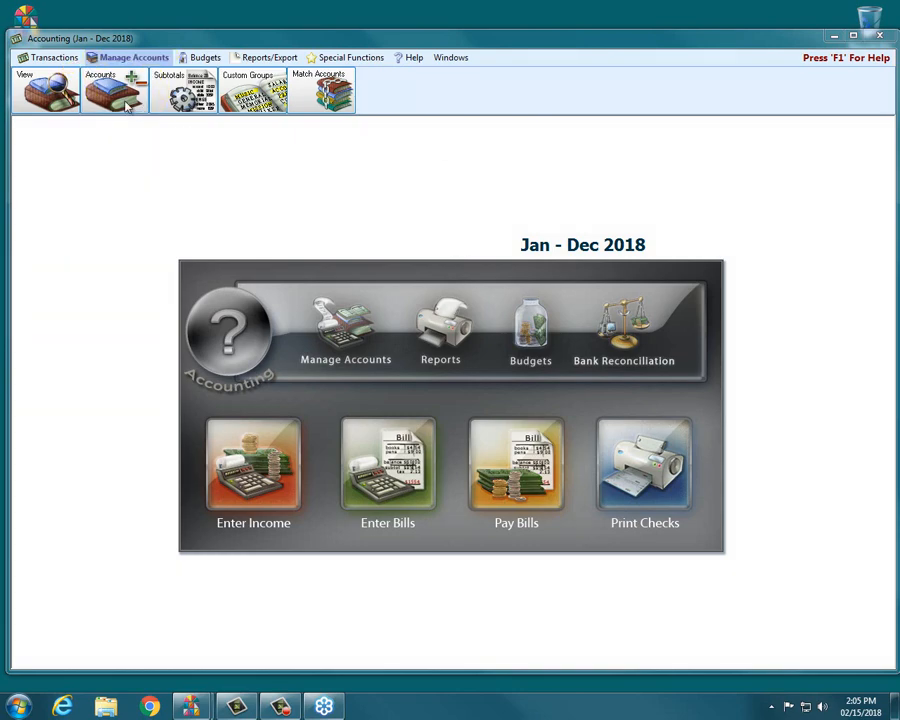
Open the income account setup, keeping General Operating Fund as the current fund.
{"action": "left_click", "coordinate": [95, 80]}
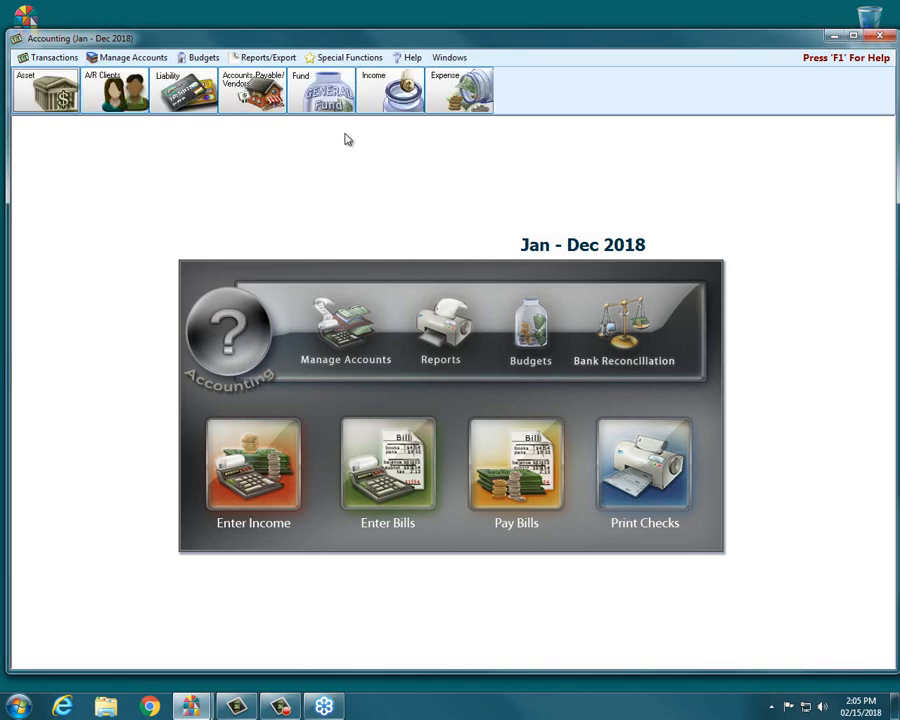
{"action": "left_click", "coordinate": [402, 96]}
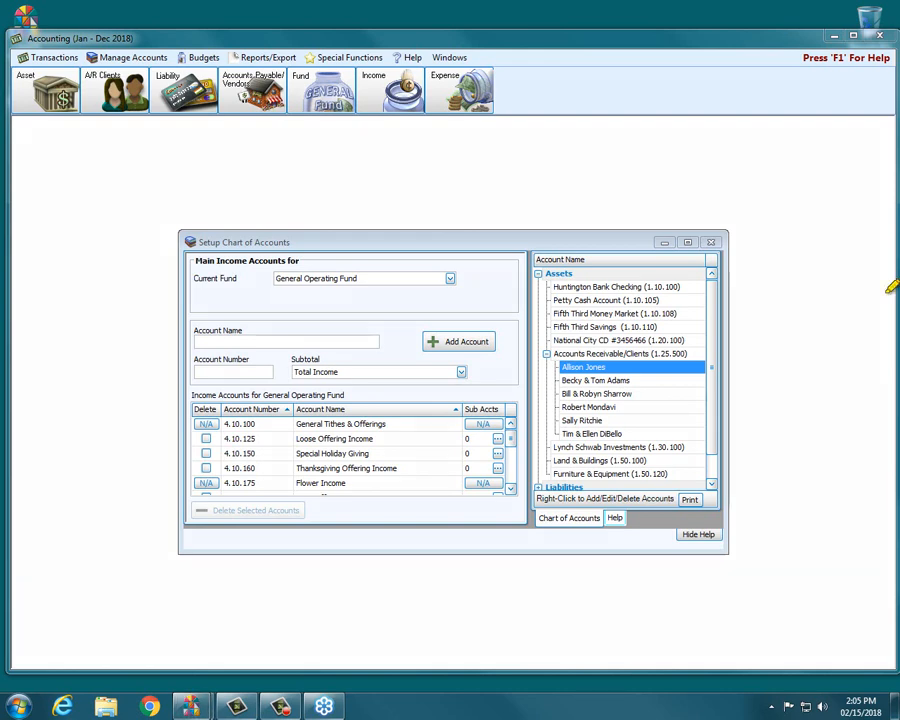
{"action": "left_click_drag", "start_coordinate": [195, 274], "coordinate": [430, 273]}
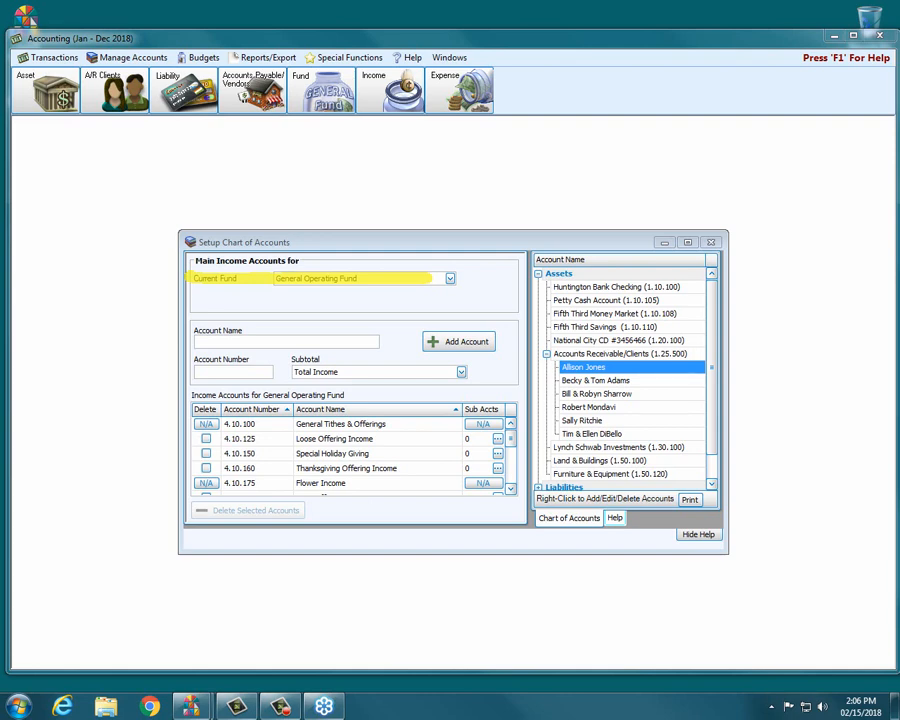
{"action": "left_click", "coordinate": [451, 279]}
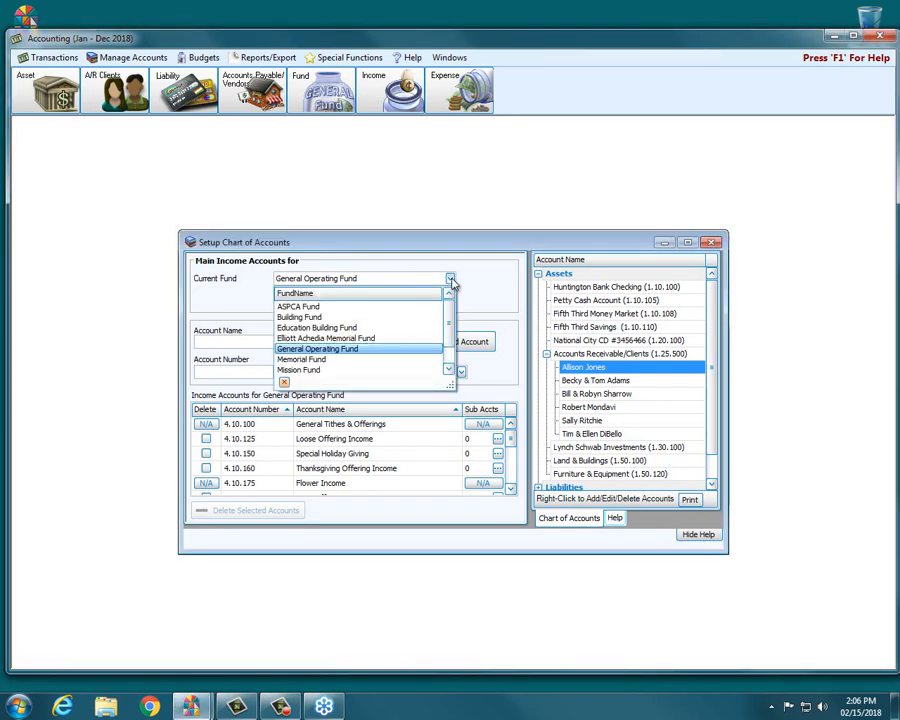
{"action": "left_click", "coordinate": [381, 280]}
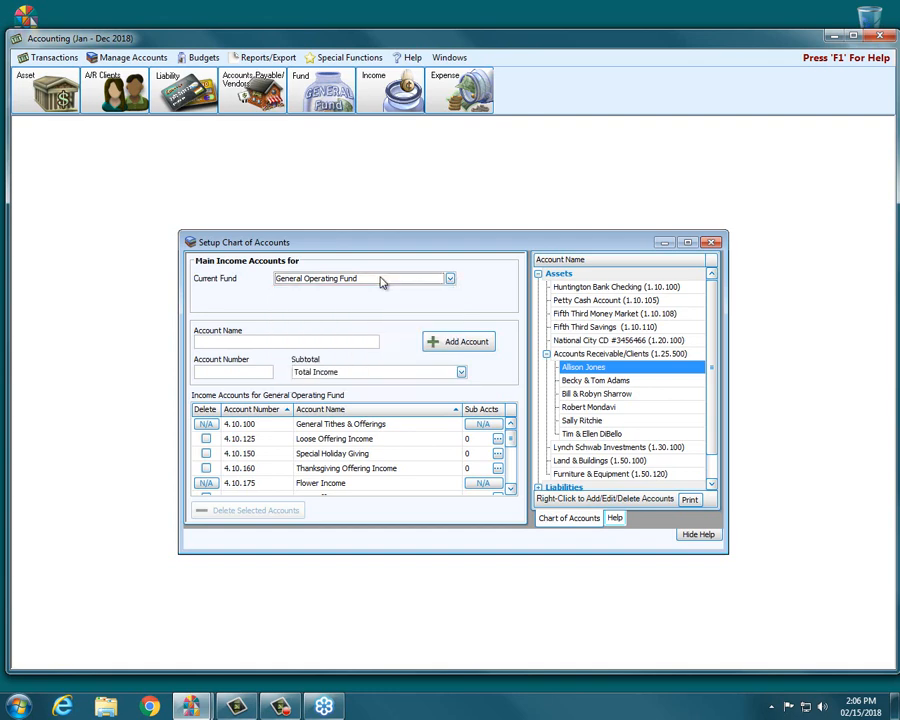
Check the existing income account numbers and enter a new account named Mortgage Reduction Income with number 4.10.900.
{"action": "left_click", "coordinate": [509, 489]}
{"action": "left_click", "coordinate": [509, 489]}
{"action": "left_click", "coordinate": [509, 489]}
{"action": "left_click", "coordinate": [509, 489]}
{"action": "left_click", "coordinate": [509, 489]}
{"action": "left_click", "coordinate": [509, 489]}
{"action": "left_click", "coordinate": [509, 489]}
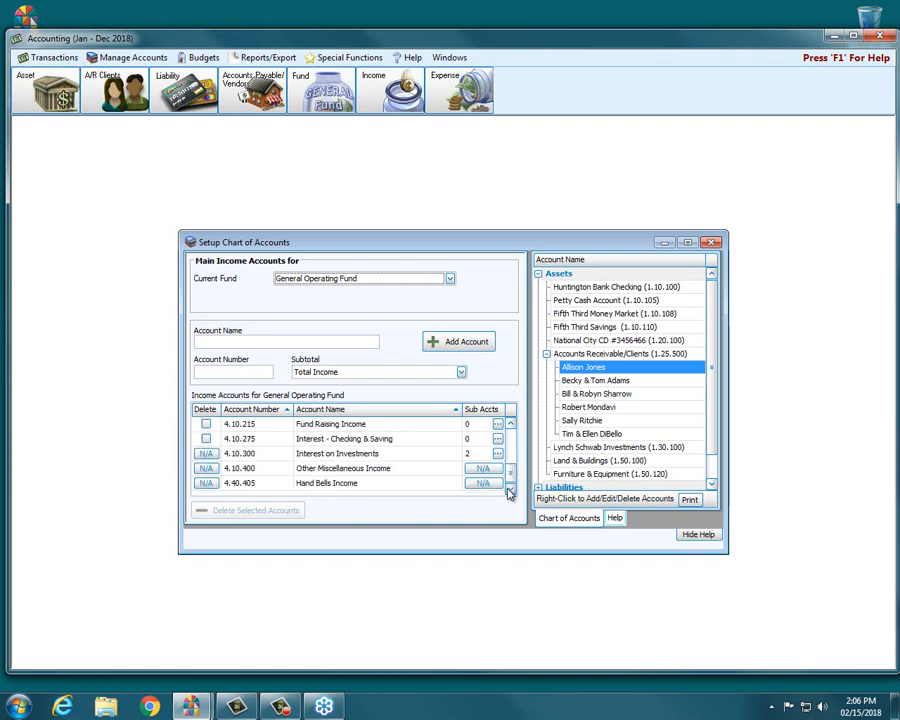
{"action": "left_click", "coordinate": [231, 342]}
{"action": "type", "text": "M"}
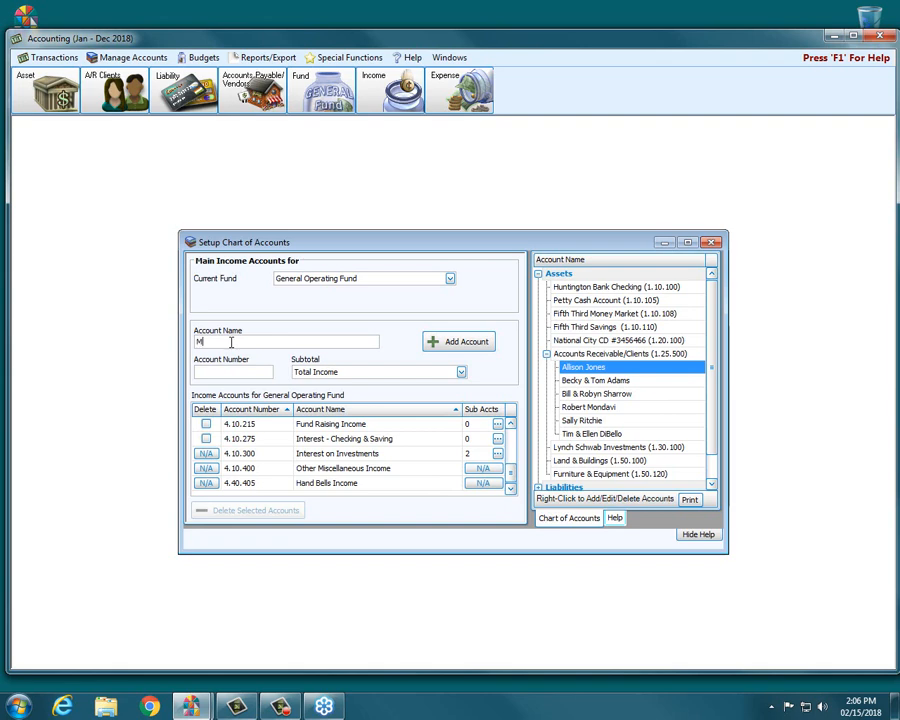
{"action": "type", "text": "ortgage Reduction Income"}
{"action": "key", "text": "Tab"}
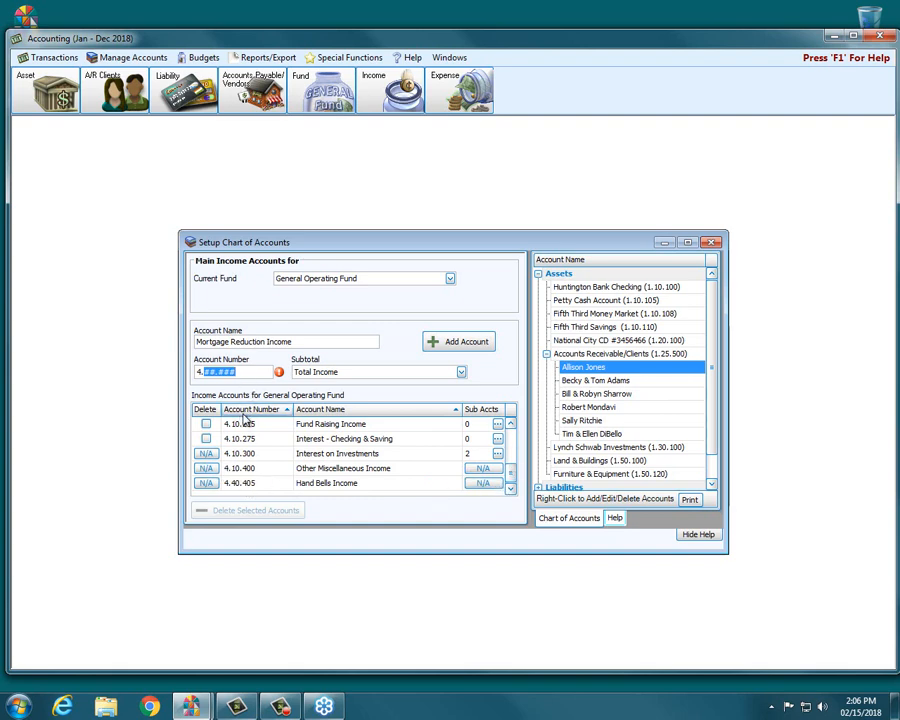
{"action": "type", "text": "10."}
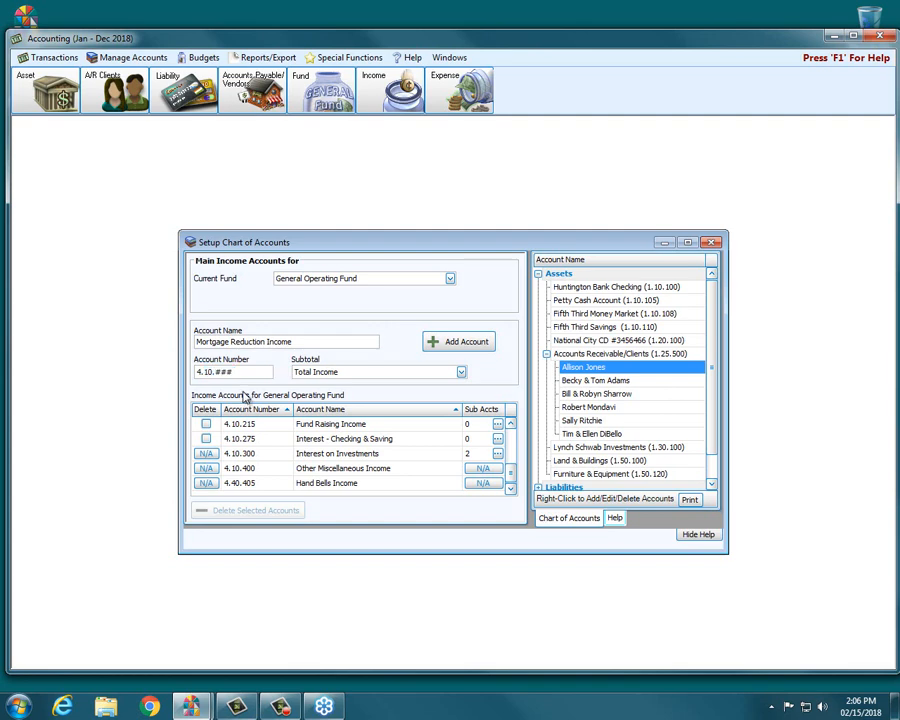
{"action": "type", "text": "900"}
Assign the Total General Fund Income subtotal, add the Mortgage Reduction Income account, and close the account setup.
{"action": "left_click", "coordinate": [461, 373]}
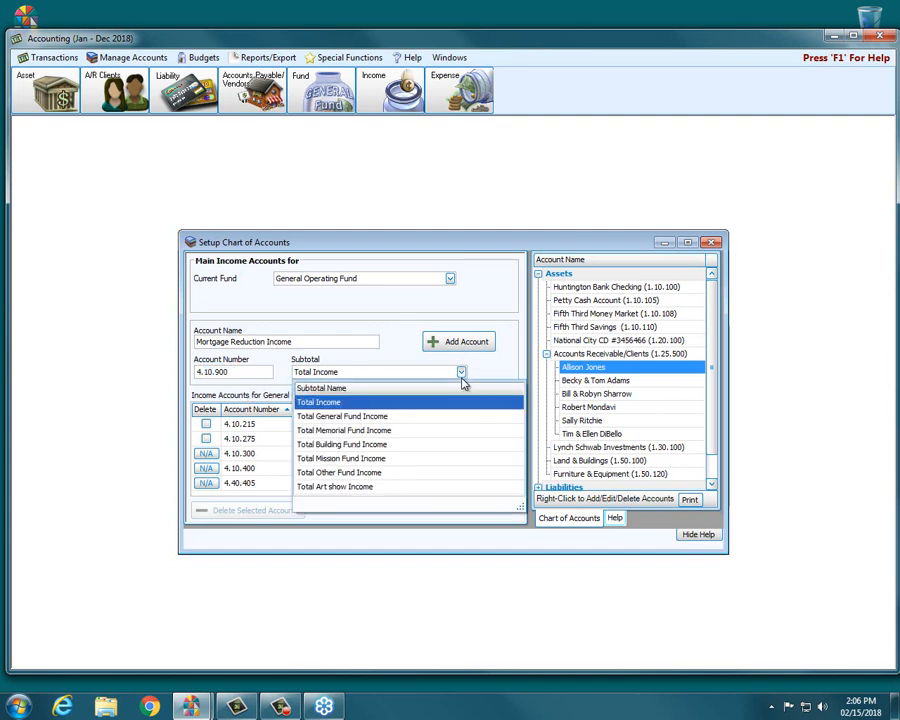
{"action": "left_click", "coordinate": [376, 418]}
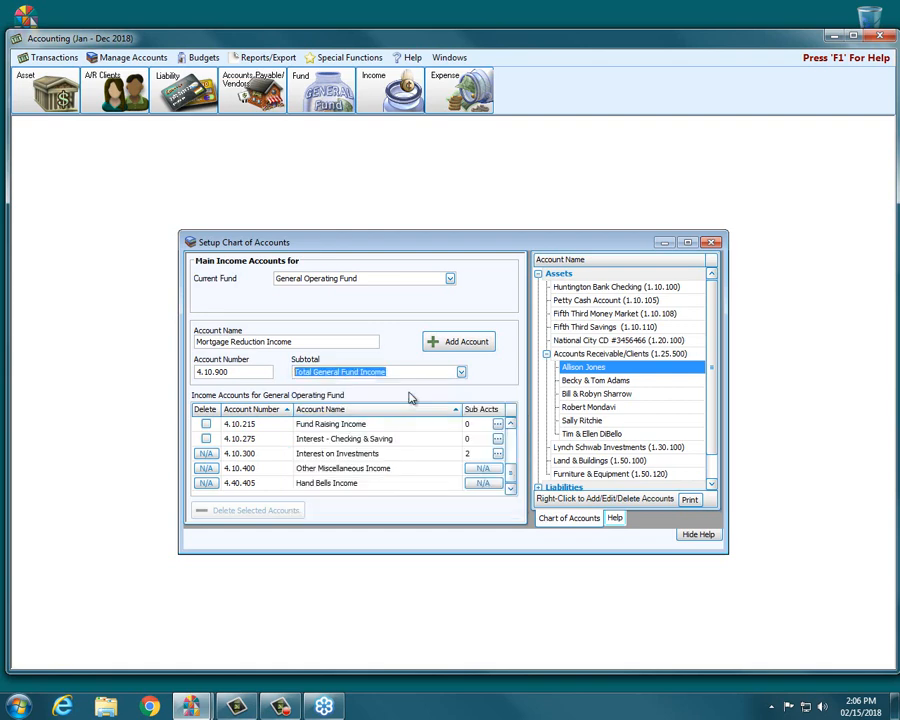
{"action": "left_click", "coordinate": [449, 344]}
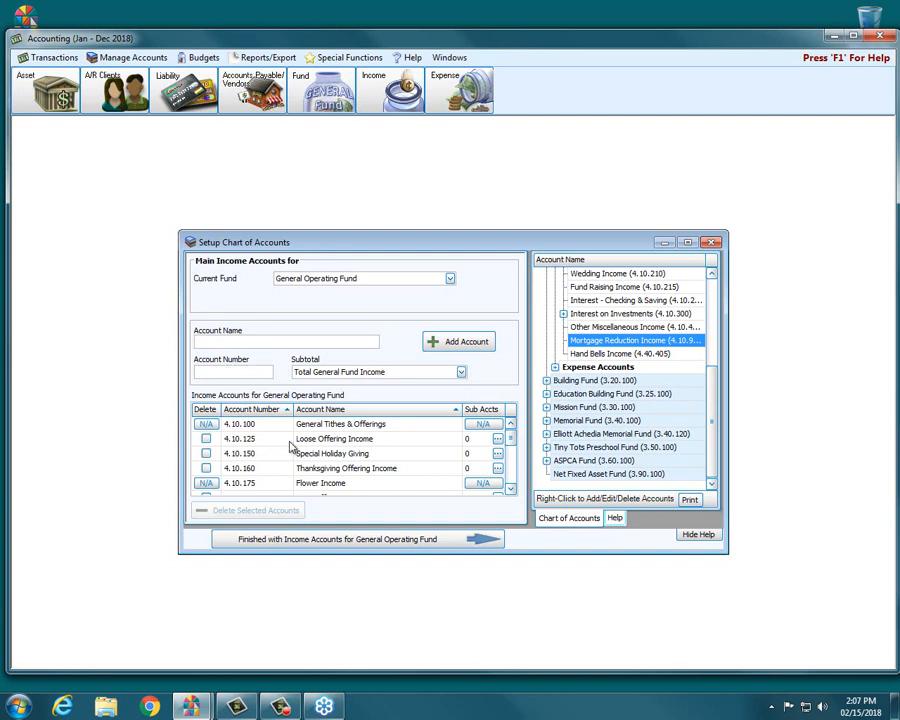
{"action": "left_click", "coordinate": [710, 243]}
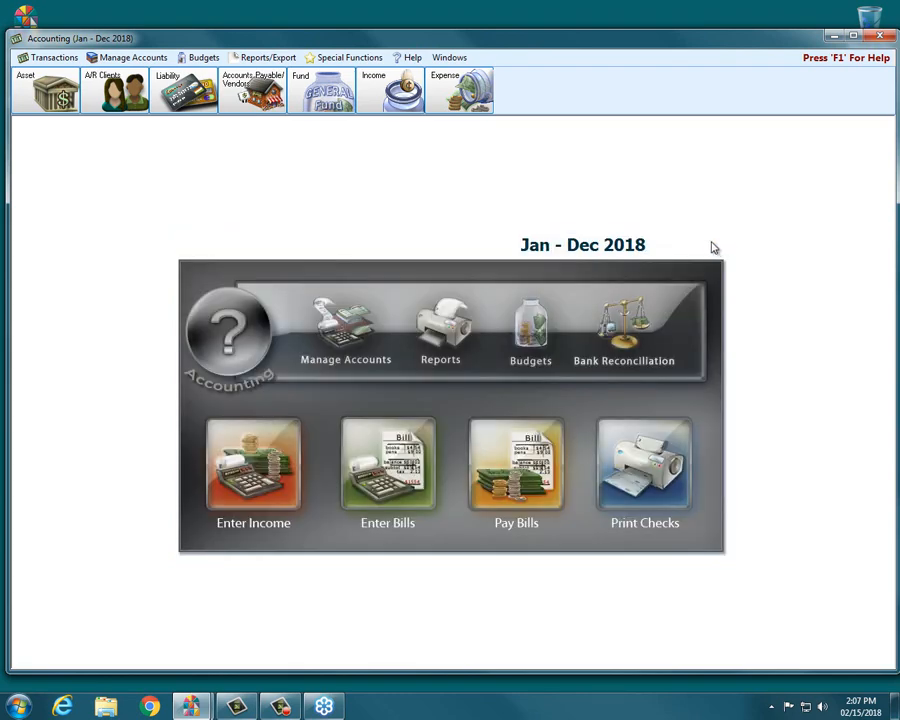
Close Accounting and open the giving accounts list in the Donations module.
{"action": "left_click", "coordinate": [880, 38]}
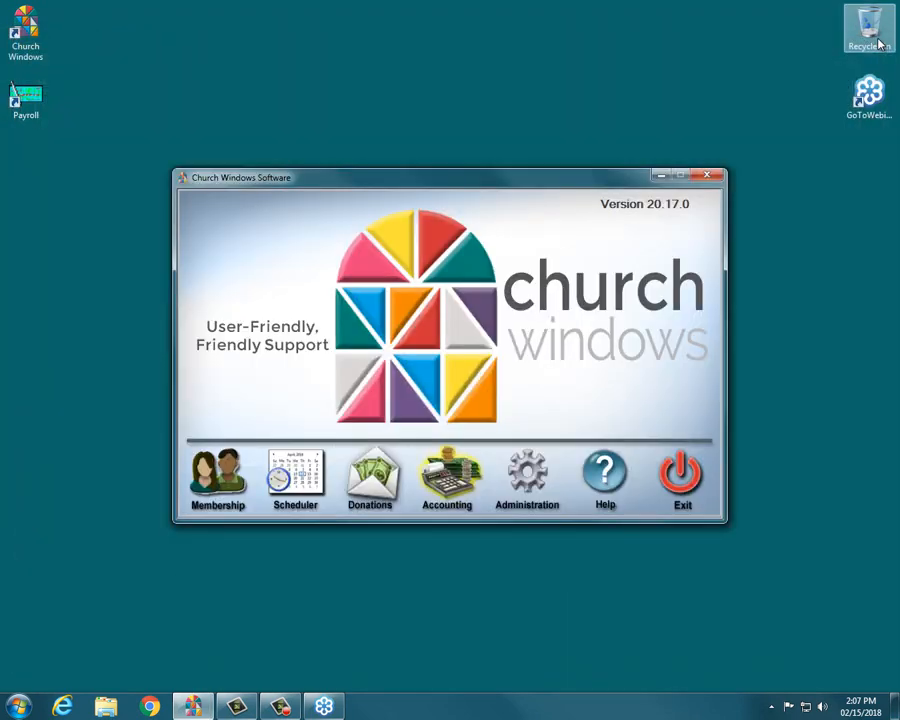
{"action": "left_click", "coordinate": [370, 487]}
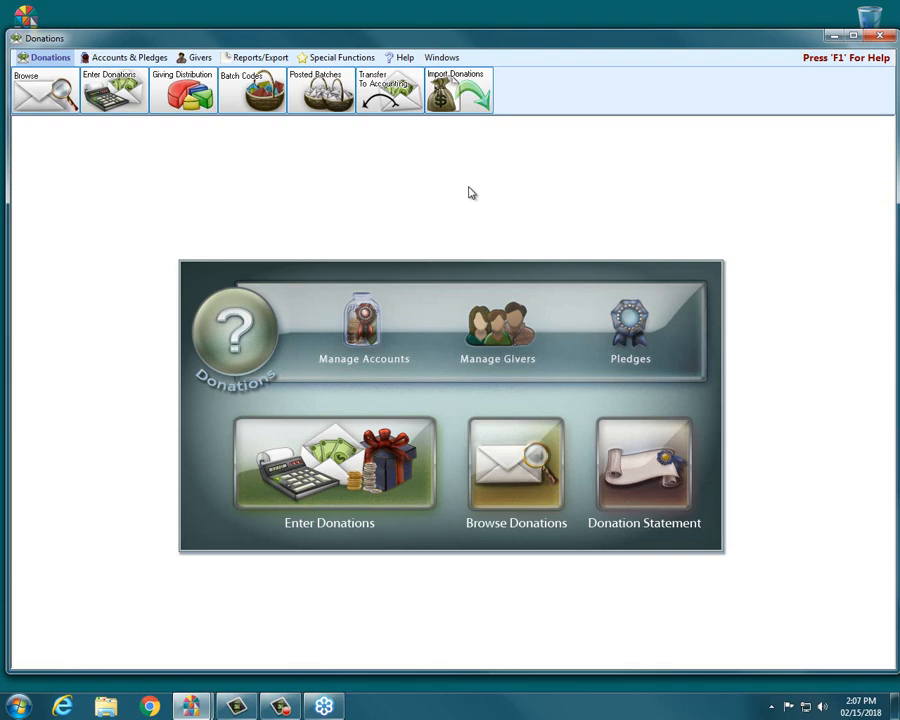
{"action": "left_click", "coordinate": [376, 338]}
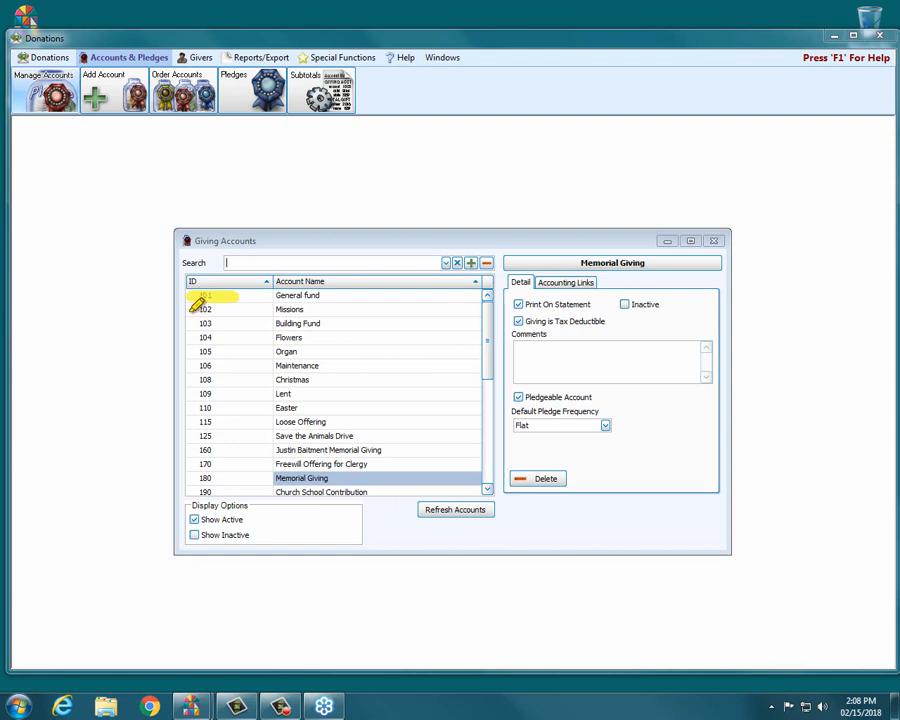
Check the existing giving account IDs and add a giving account named Mortgage Reduction Giving with ID 800.
{"action": "left_click_drag", "start_coordinate": [190, 312], "coordinate": [249, 310]}
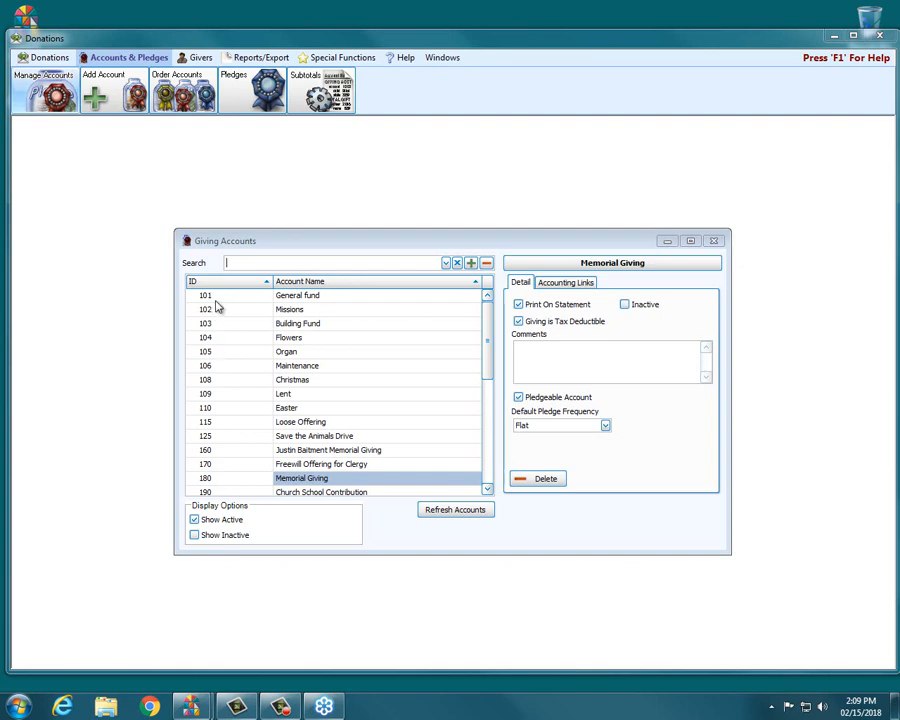
{"action": "left_click_drag", "start_coordinate": [486, 326], "coordinate": [491, 436]}
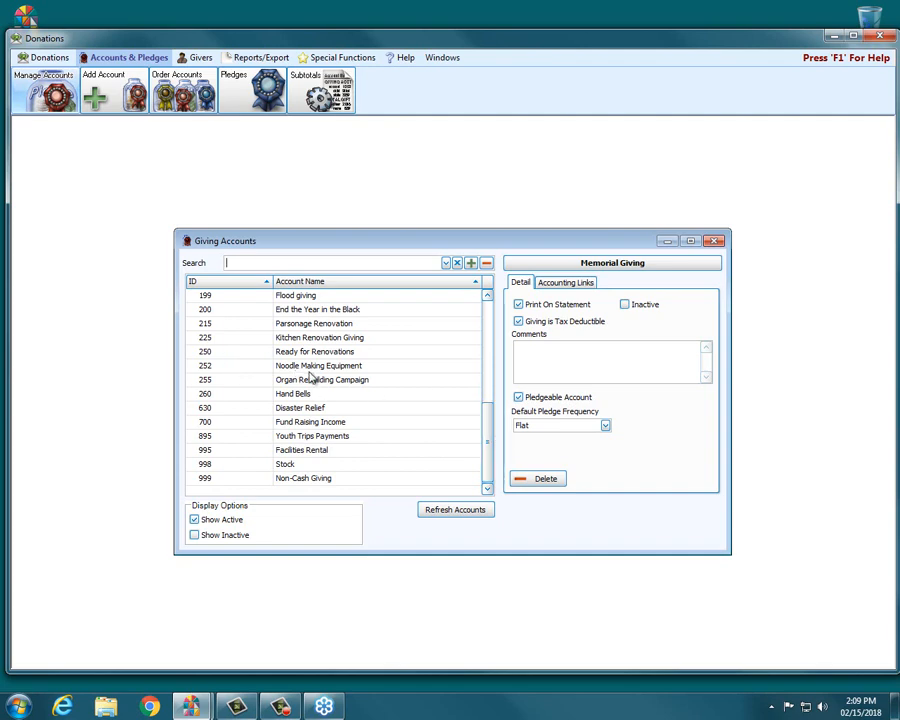
{"action": "scroll", "coordinate": [486, 408], "scroll_direction": "up", "scroll_amount": 2}
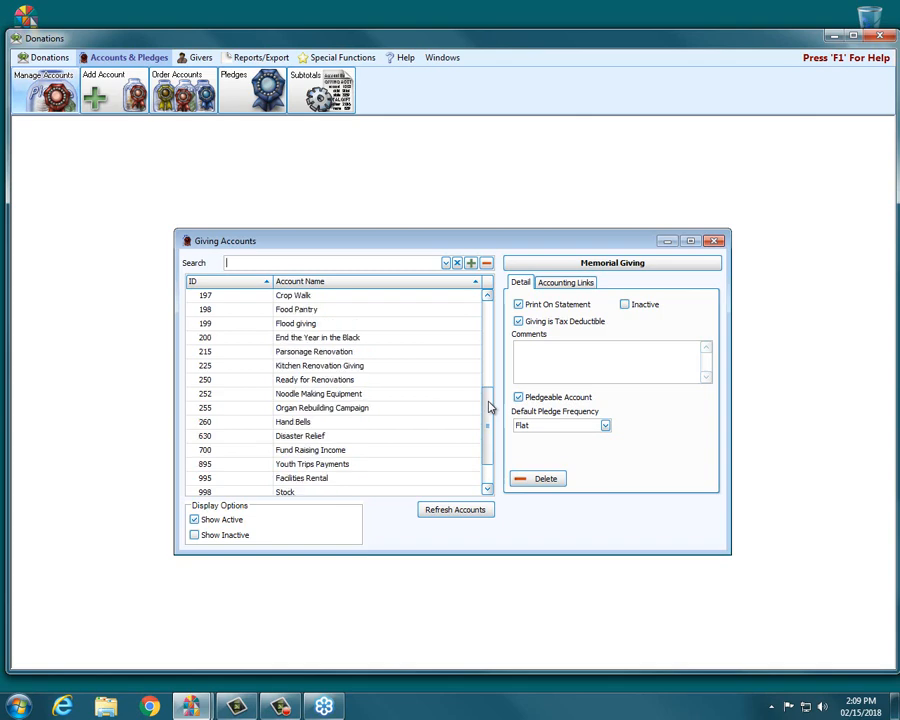
{"action": "left_click_drag", "start_coordinate": [489, 408], "coordinate": [489, 412]}
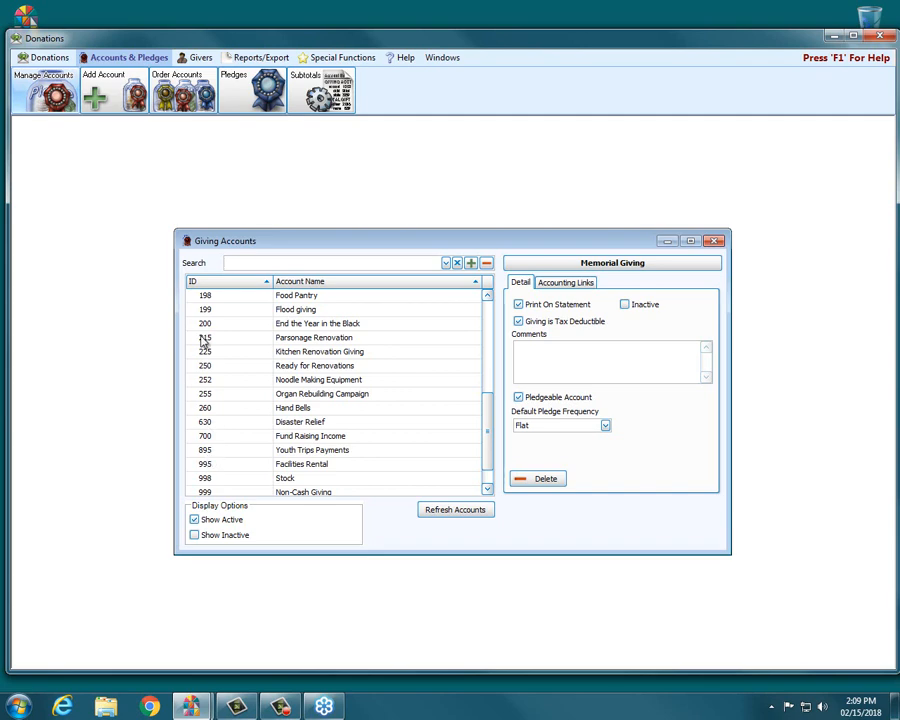
{"action": "left_click", "coordinate": [472, 264]}
{"action": "type", "text": "8"}
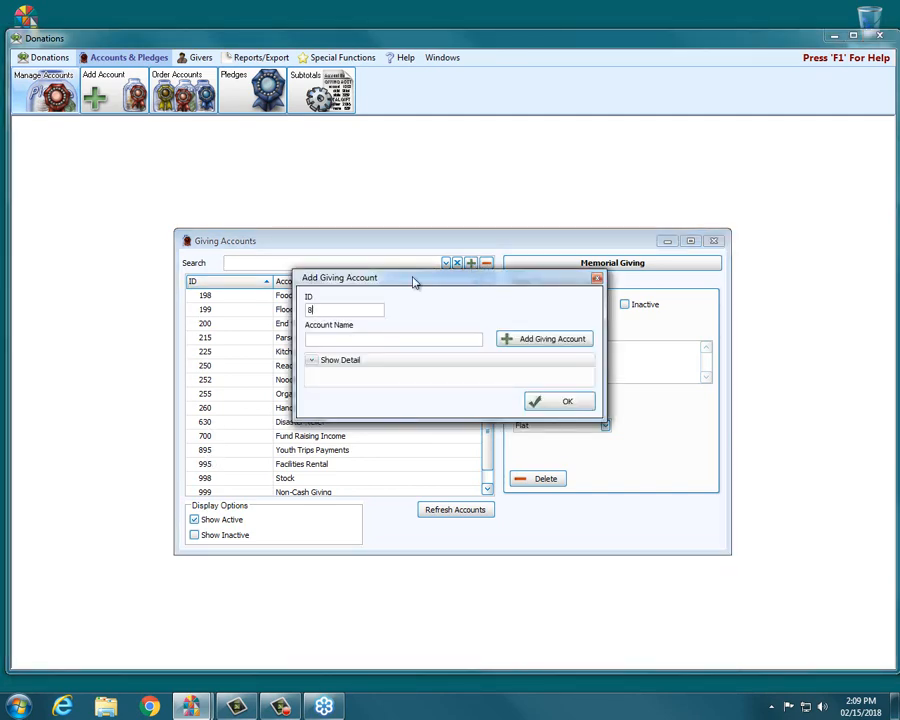
{"action": "type", "text": "00"}
{"action": "type", "text": "Mortgage Reduction Giving"}
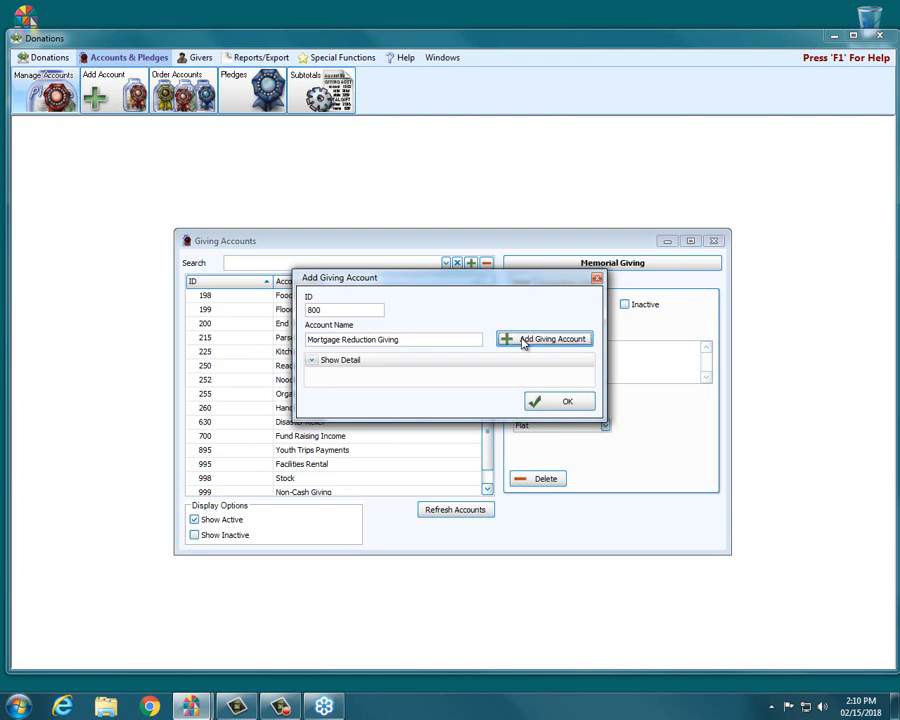
{"action": "left_click", "coordinate": [522, 341]}
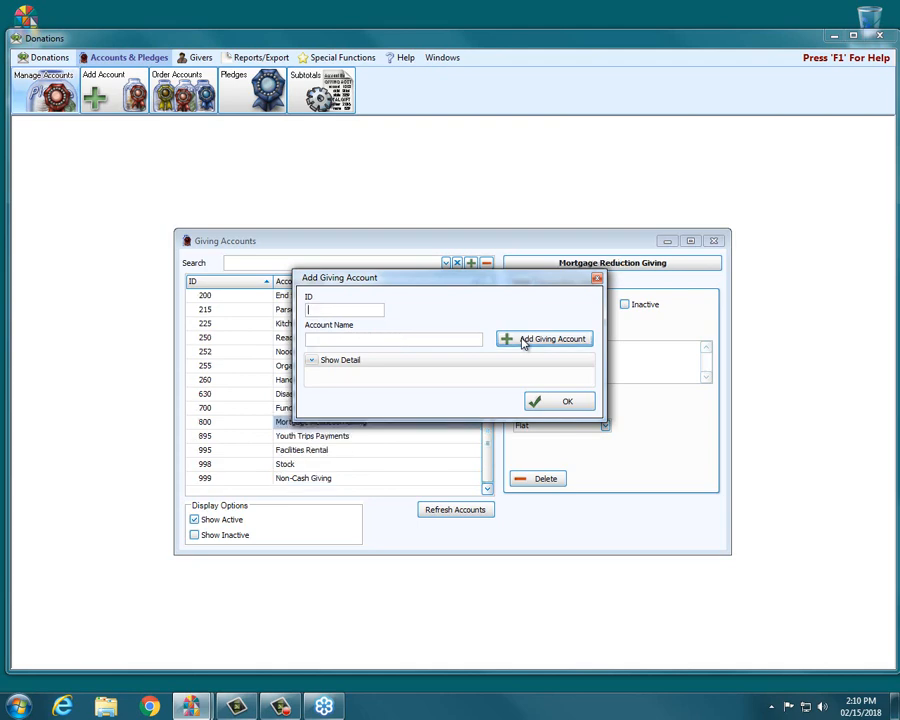
{"action": "left_click", "coordinate": [596, 278]}
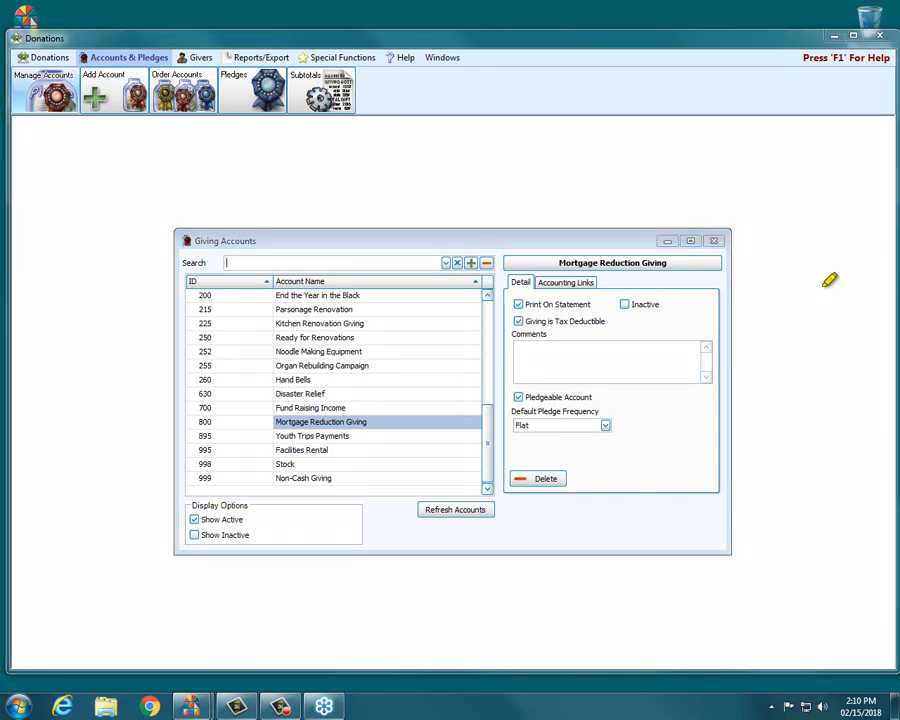
Review the statement, tax-deductible and accounting link settings of Mortgage Reduction Giving, and close the giving accounts list.
{"action": "left_click_drag", "start_coordinate": [514, 304], "coordinate": [590, 306]}
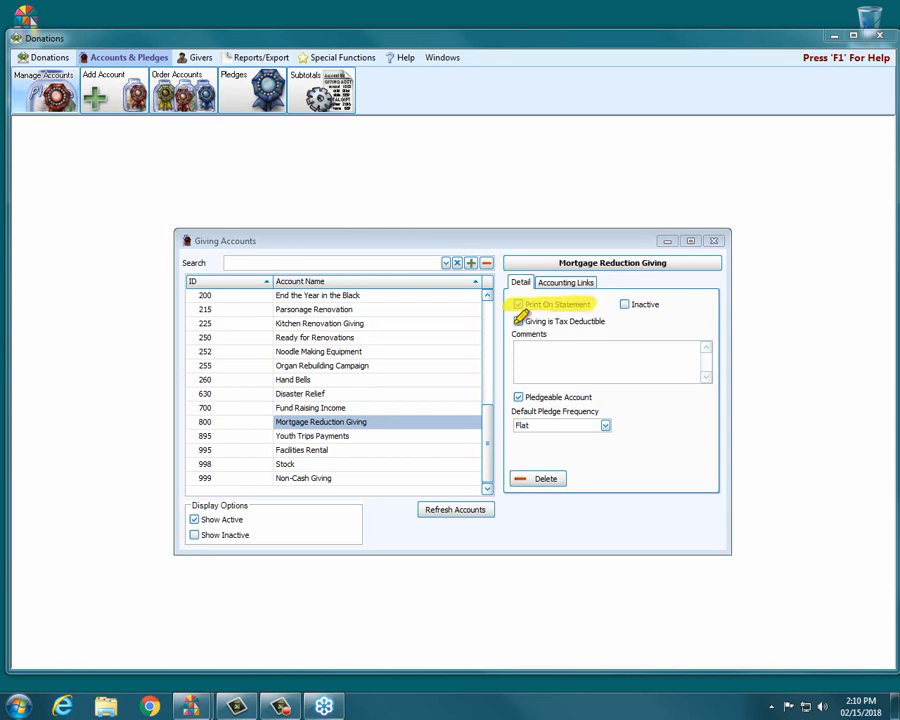
{"action": "left_click_drag", "start_coordinate": [516, 321], "coordinate": [604, 321]}
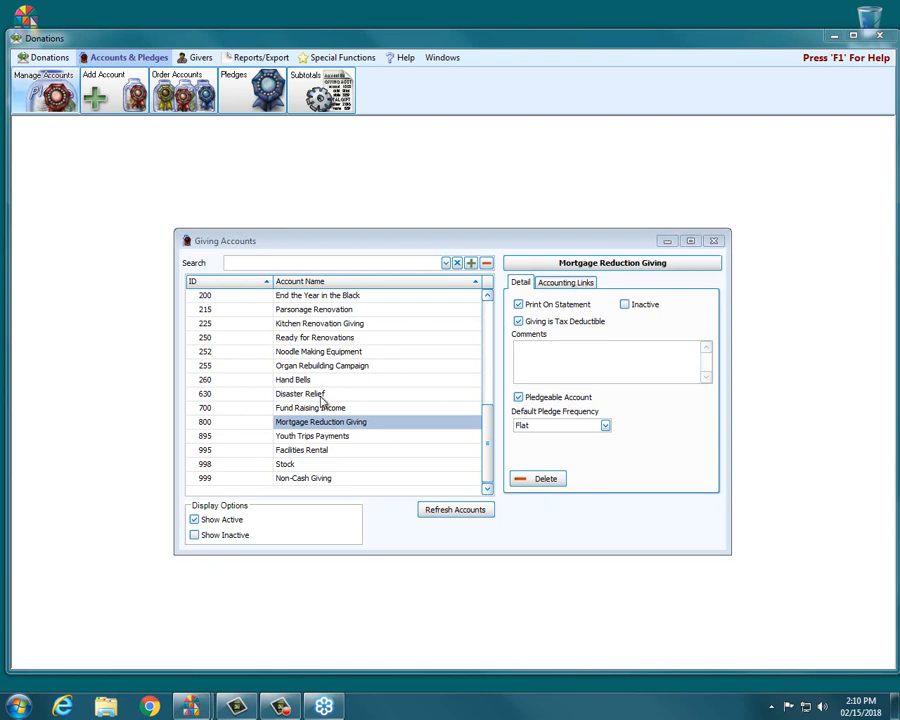
{"action": "left_click", "coordinate": [564, 286]}
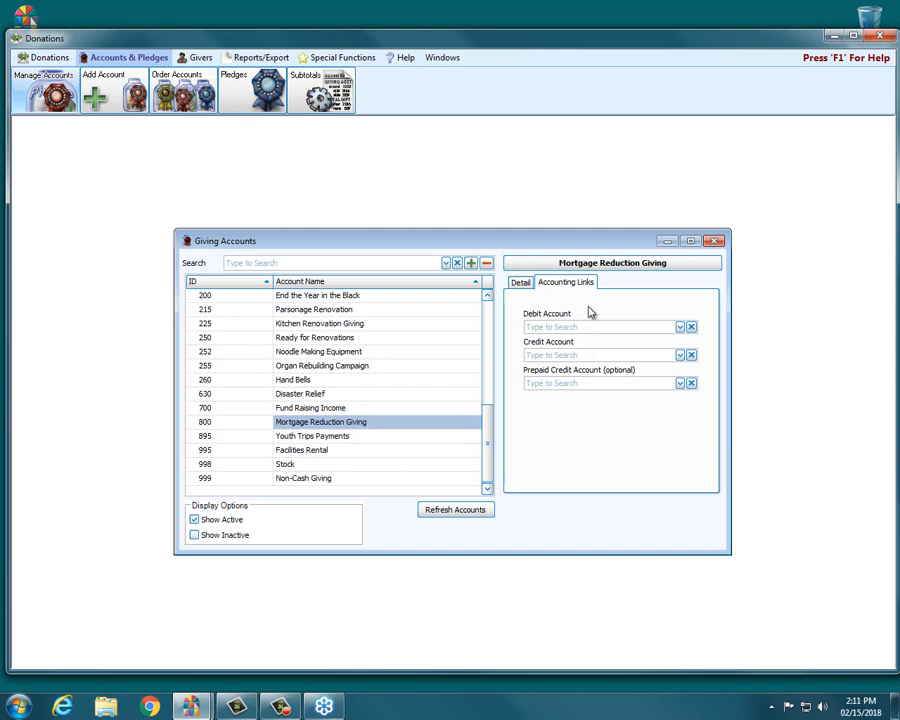
{"action": "left_click", "coordinate": [714, 243]}
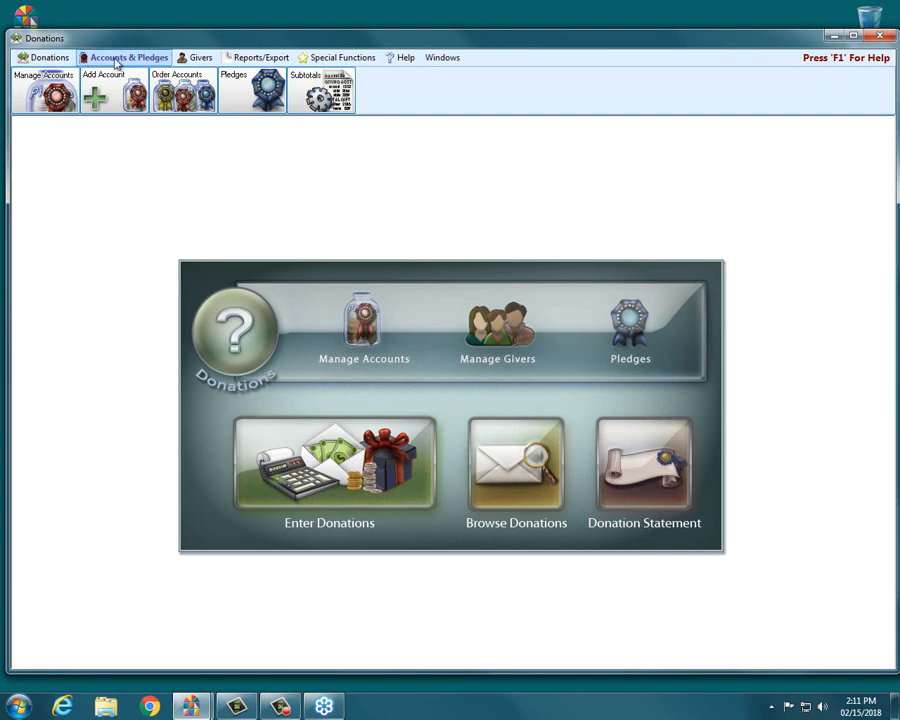
Open the default account links for transferring donations to Accounting and enlarge the transfer window in height and width.
{"action": "left_click", "coordinate": [49, 58]}
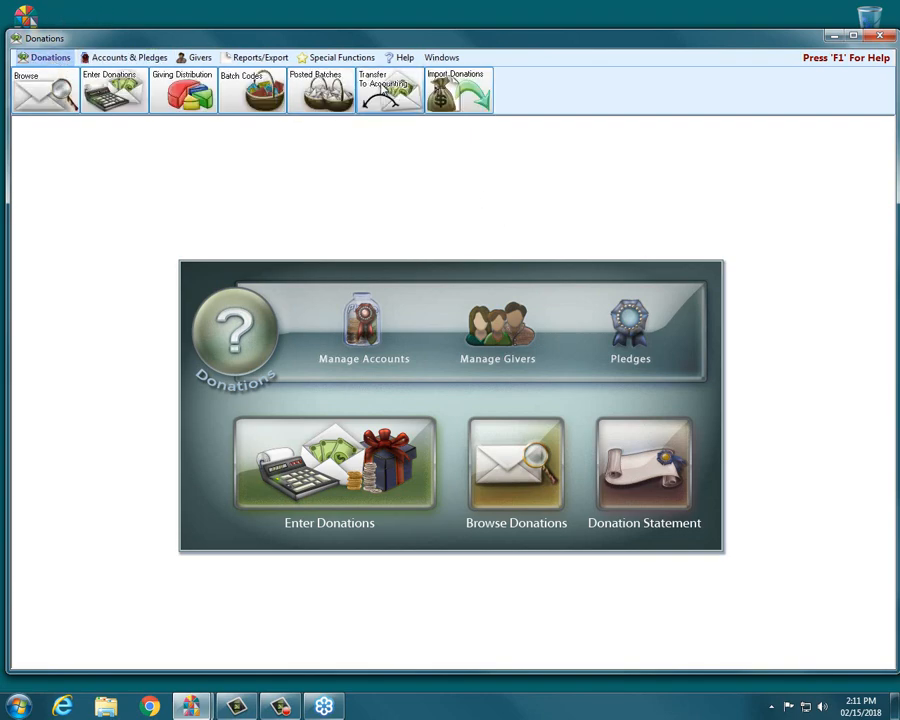
{"action": "left_click", "coordinate": [383, 88]}
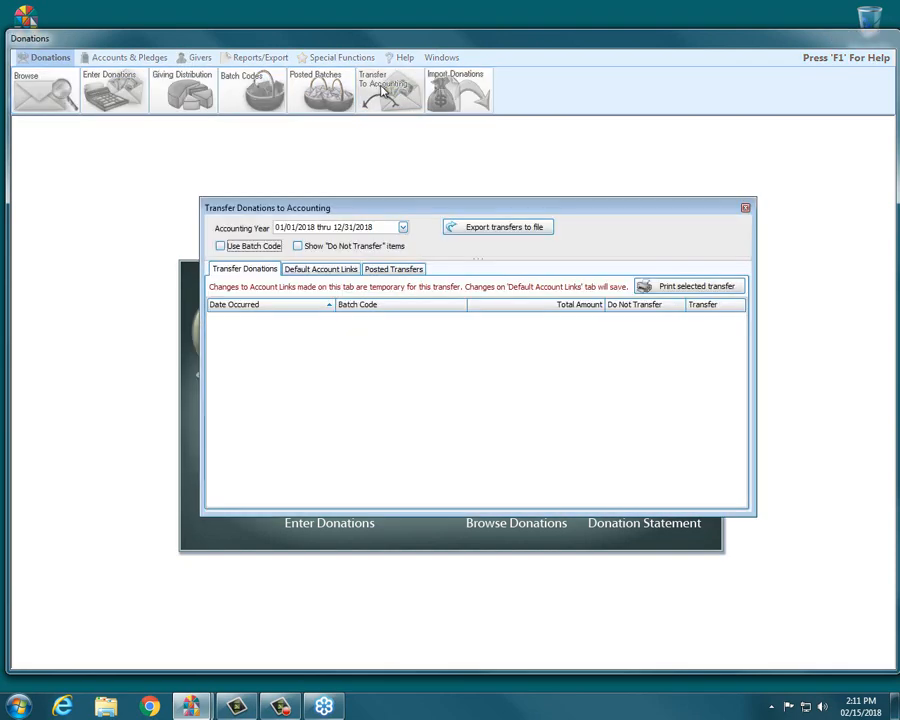
{"action": "left_click", "coordinate": [348, 271]}
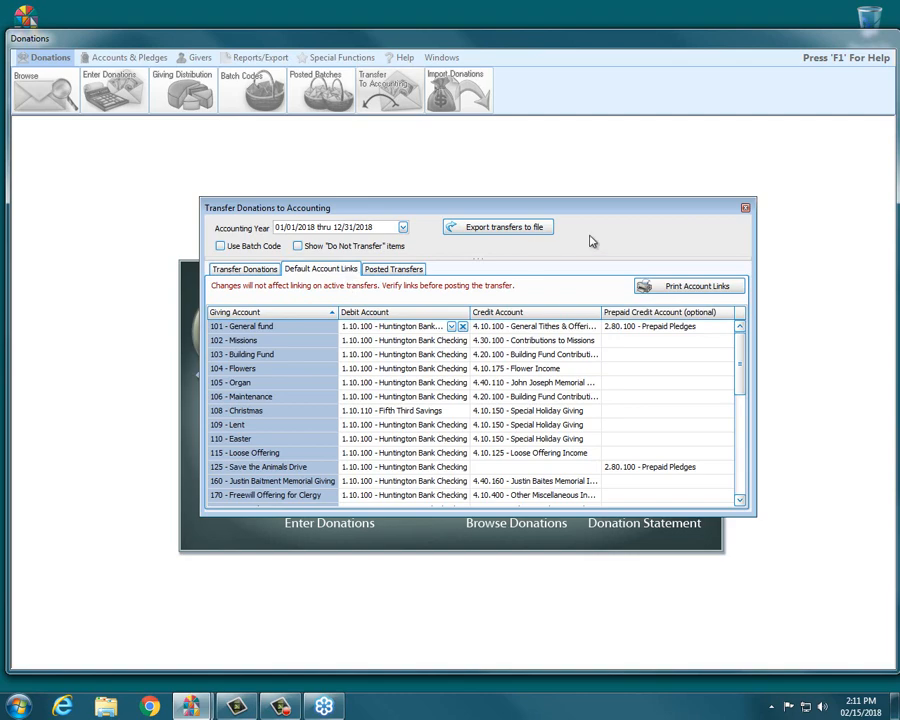
{"action": "left_click_drag", "start_coordinate": [618, 197], "coordinate": [609, 170]}
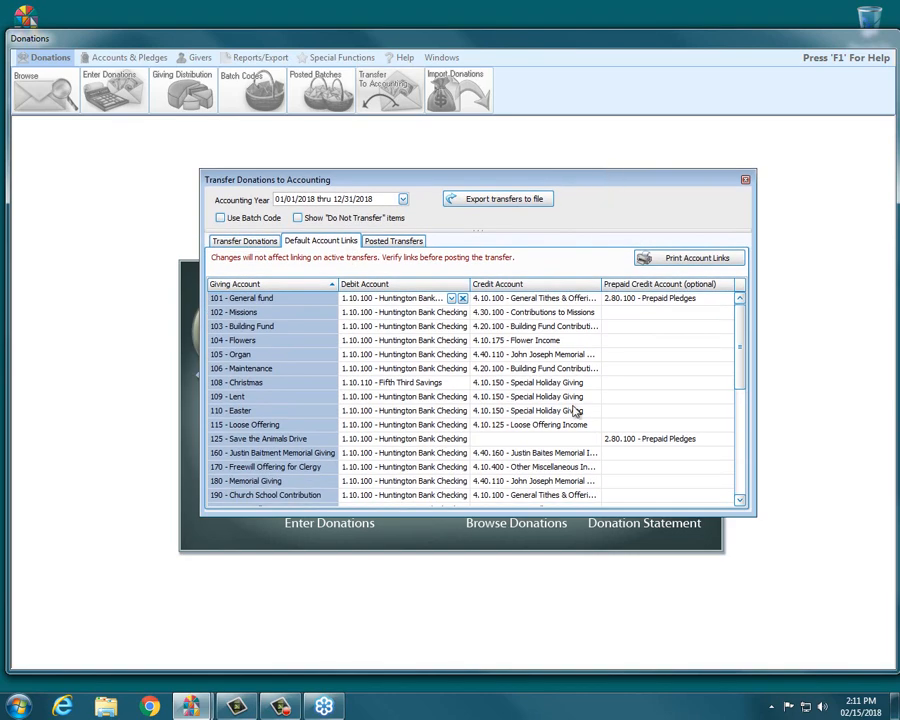
{"action": "left_click_drag", "start_coordinate": [561, 512], "coordinate": [561, 555]}
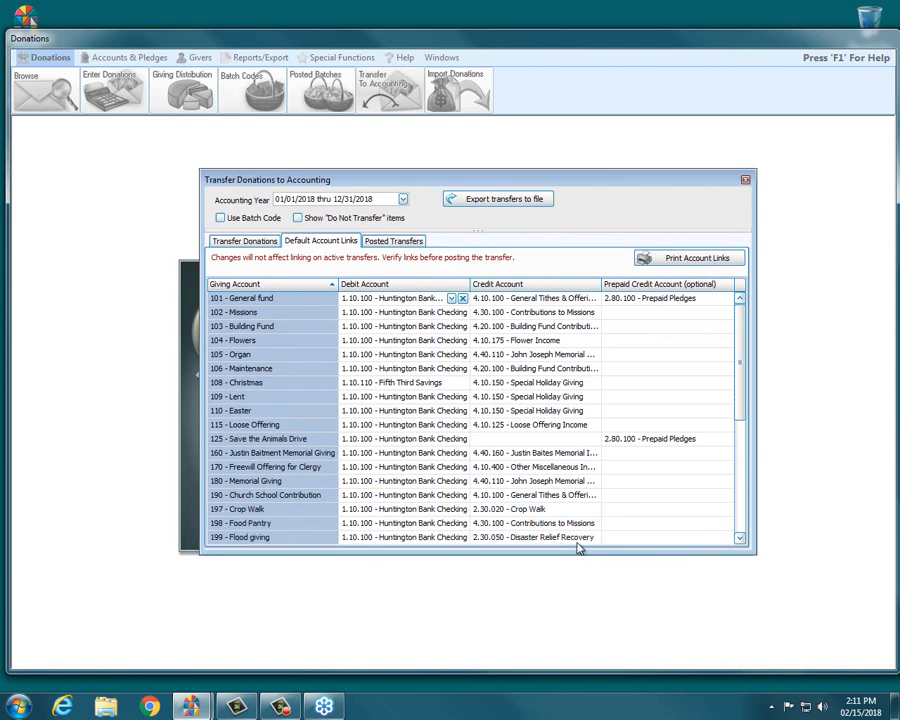
{"action": "left_click_drag", "start_coordinate": [757, 336], "coordinate": [776, 334]}
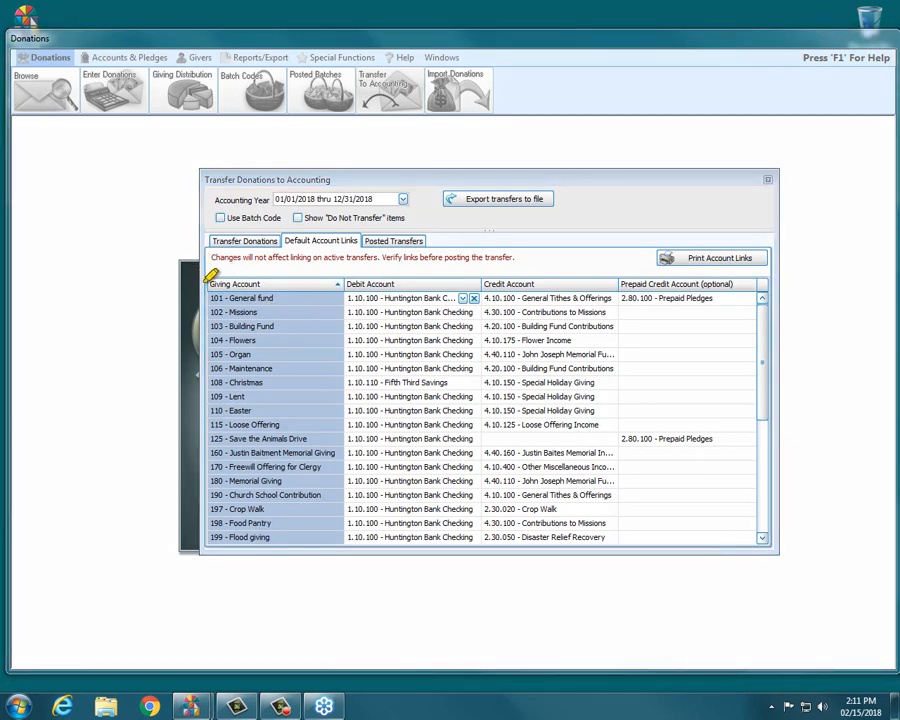
Examine the giving, debit and credit account columns and the link cells of giving account 800 - Mortgage Reduction Giving.
{"action": "left_click_drag", "start_coordinate": [220, 281], "coordinate": [420, 282]}
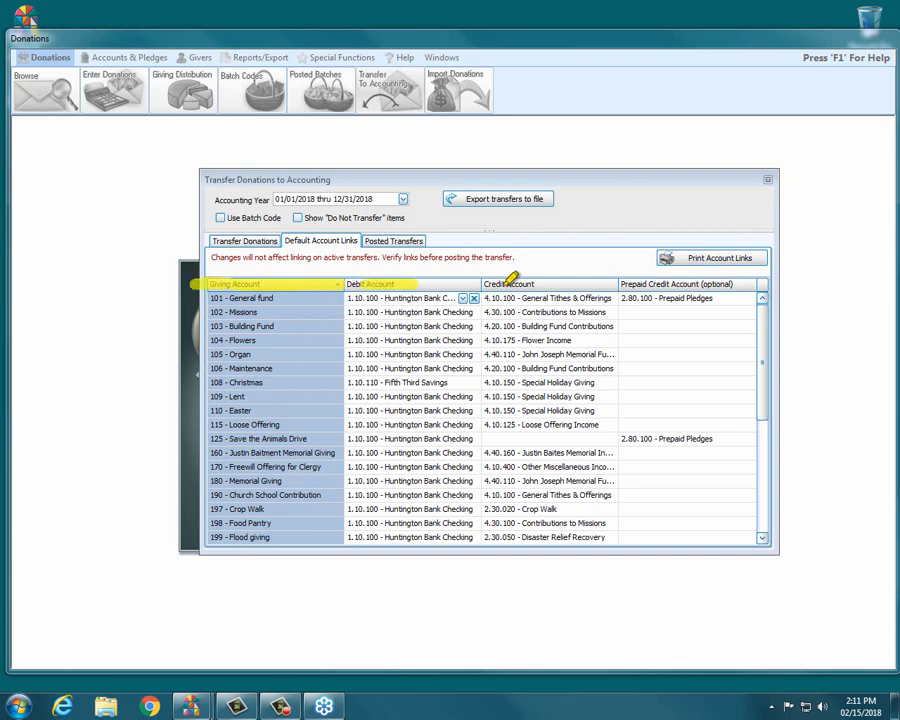
{"action": "left_click_drag", "start_coordinate": [510, 282], "coordinate": [568, 280]}
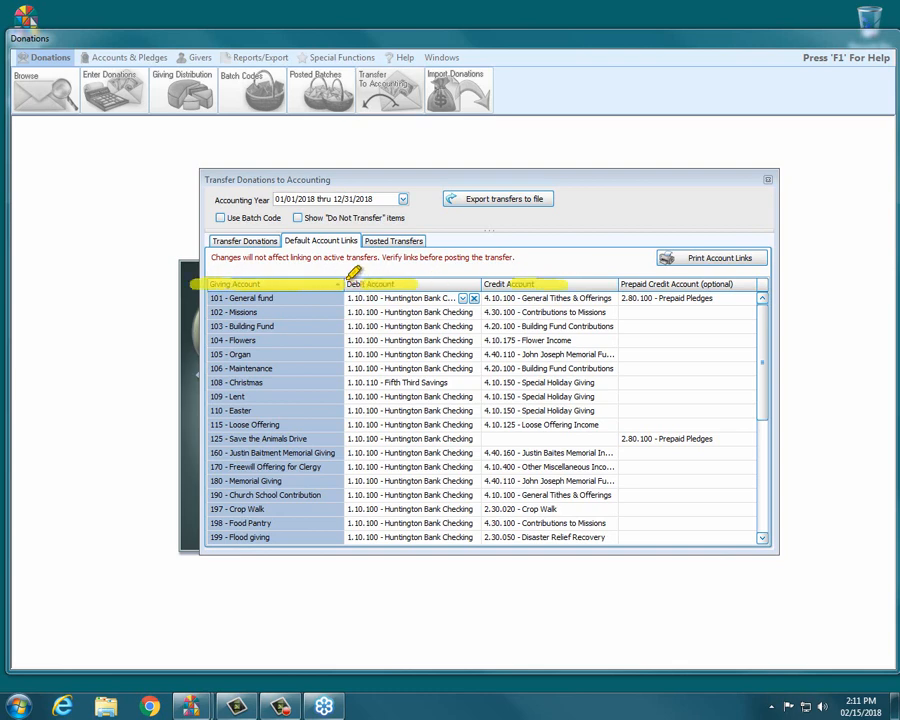
{"action": "left_click_drag", "start_coordinate": [346, 286], "coordinate": [358, 536]}
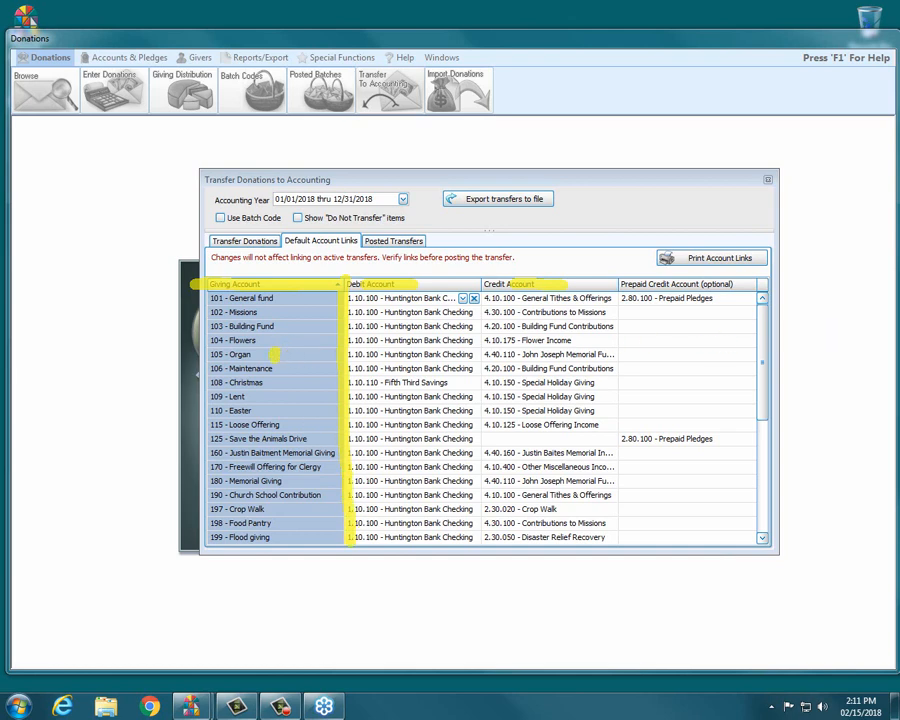
{"action": "left_click_drag", "start_coordinate": [763, 342], "coordinate": [764, 470]}
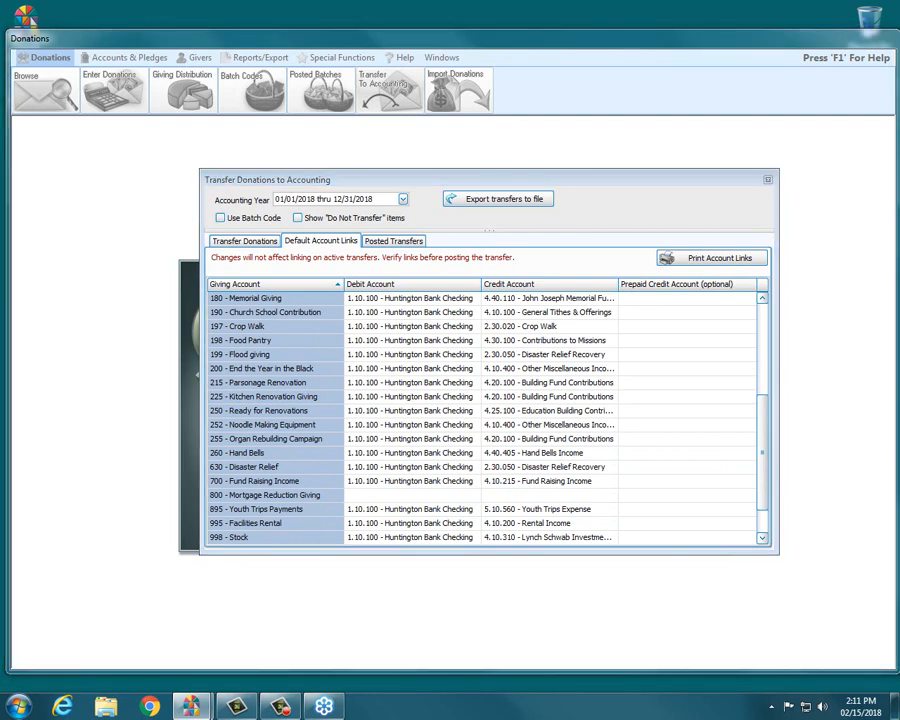
{"action": "left_click_drag", "start_coordinate": [340, 494], "coordinate": [408, 494]}
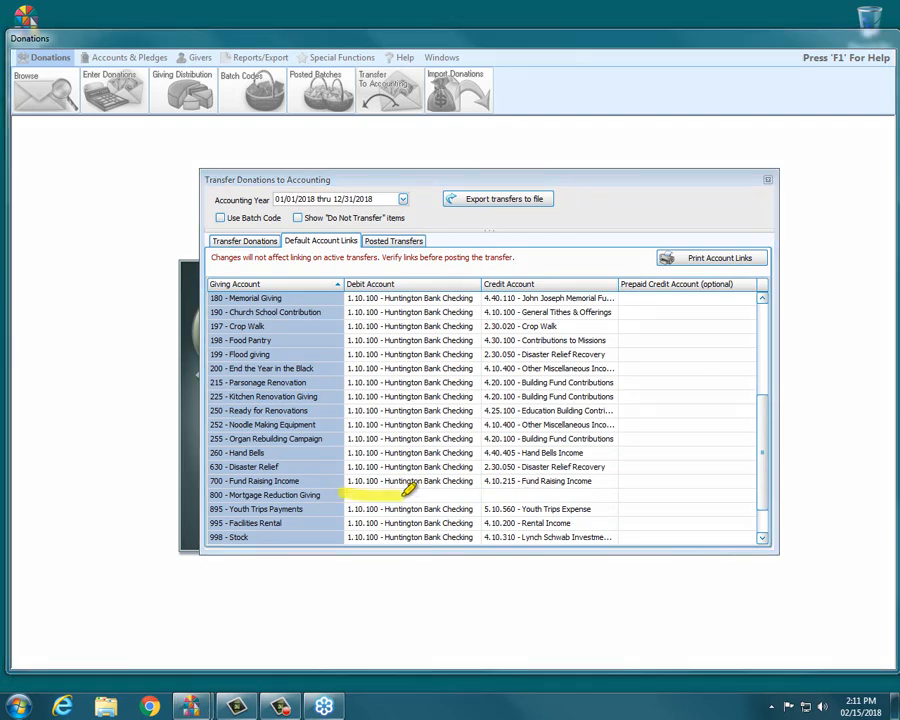
{"action": "left_click_drag", "start_coordinate": [472, 491], "coordinate": [544, 490]}
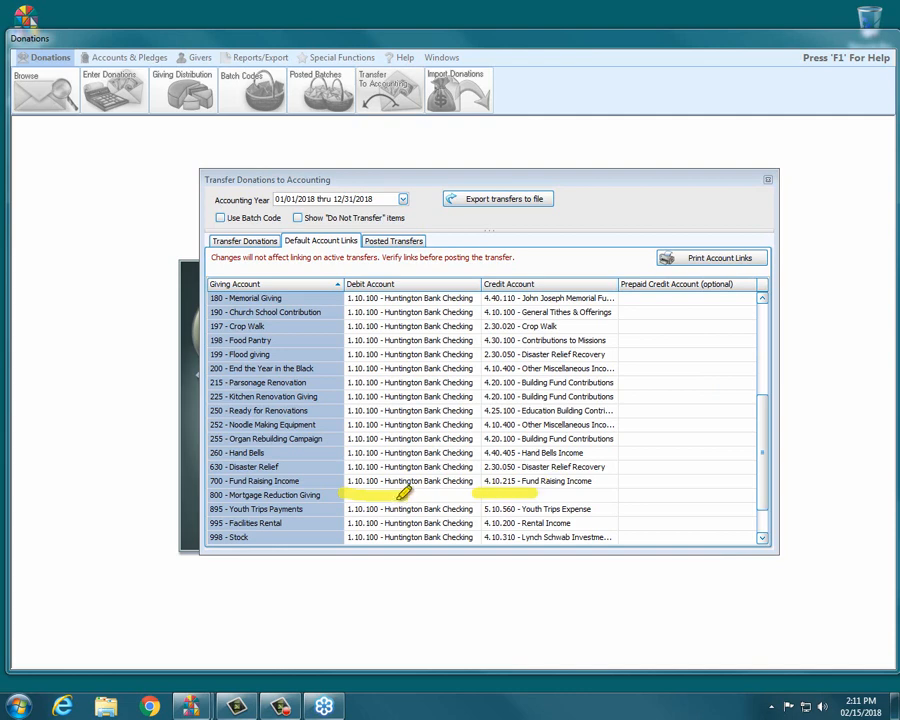
{"action": "left_click_drag", "start_coordinate": [397, 497], "coordinate": [456, 494]}
{"action": "key", "text": "Escape"}
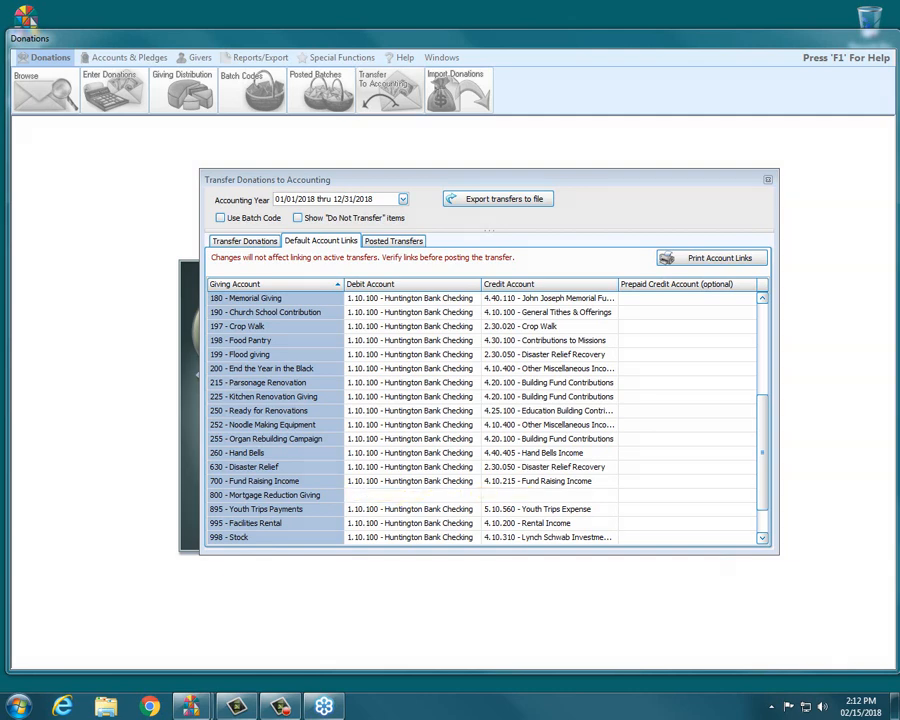
Link Mortgage Reduction Giving to debit account 1.10.100 Huntington Bank Checking and credit account 4.10.900 Mortgage Reduction Income.
{"action": "left_click", "coordinate": [398, 495]}
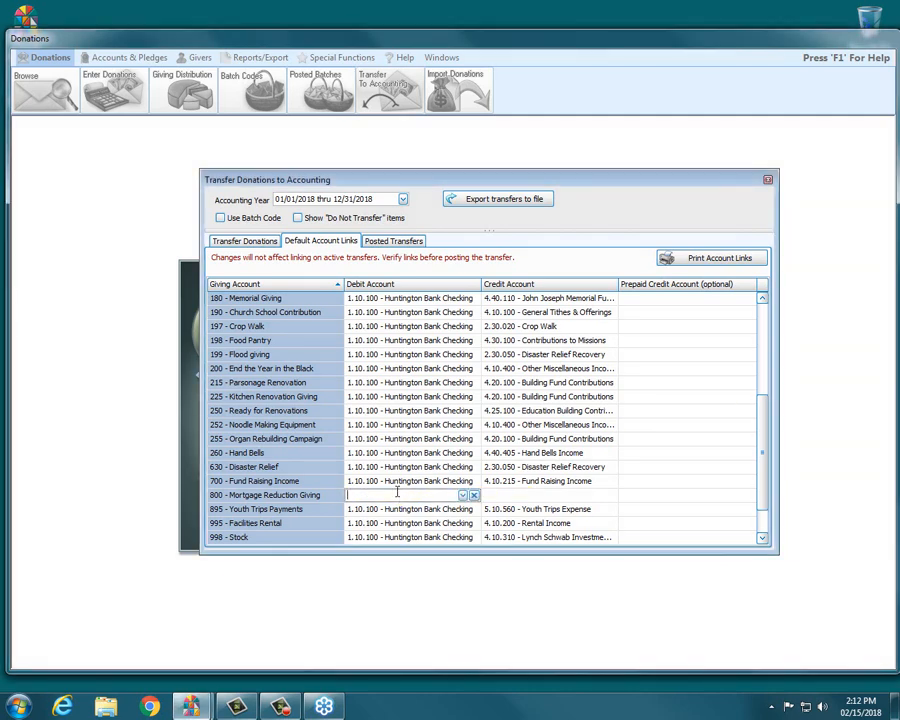
{"action": "left_click", "coordinate": [462, 495]}
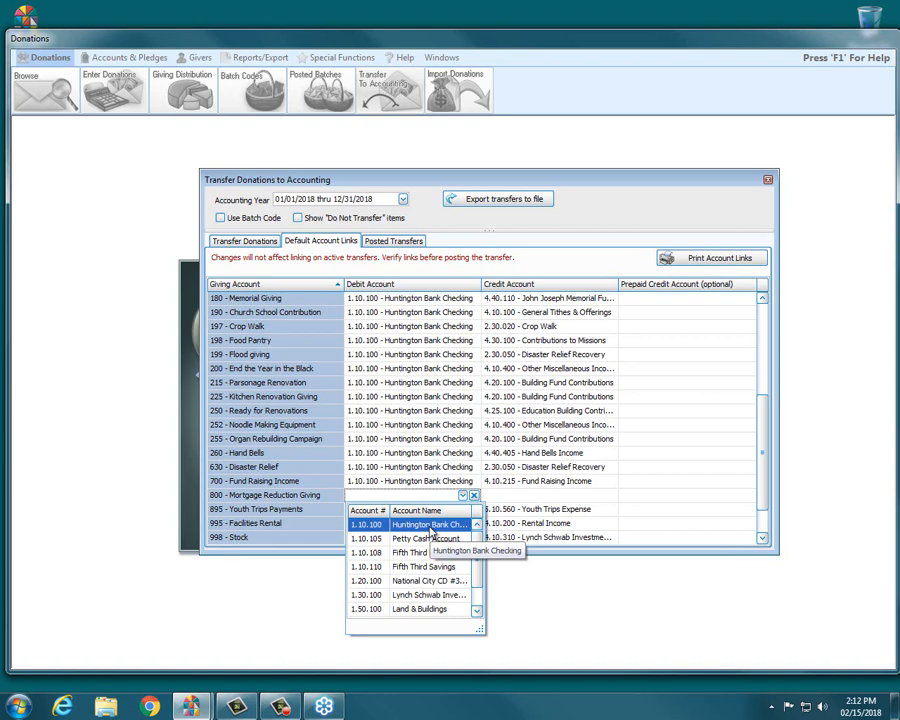
{"action": "left_click", "coordinate": [431, 530]}
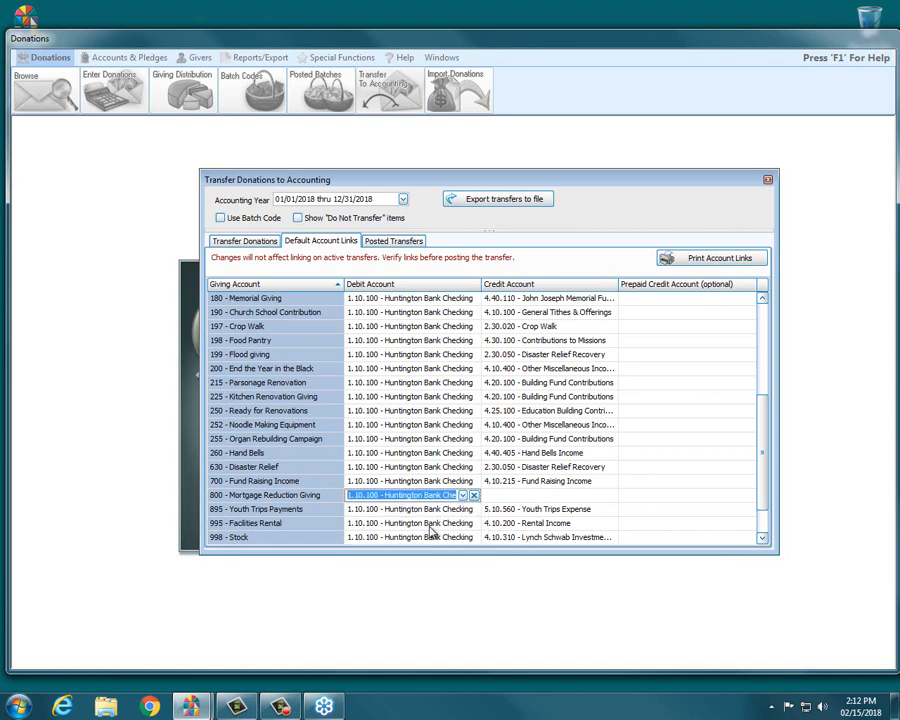
{"action": "left_click", "coordinate": [521, 495]}
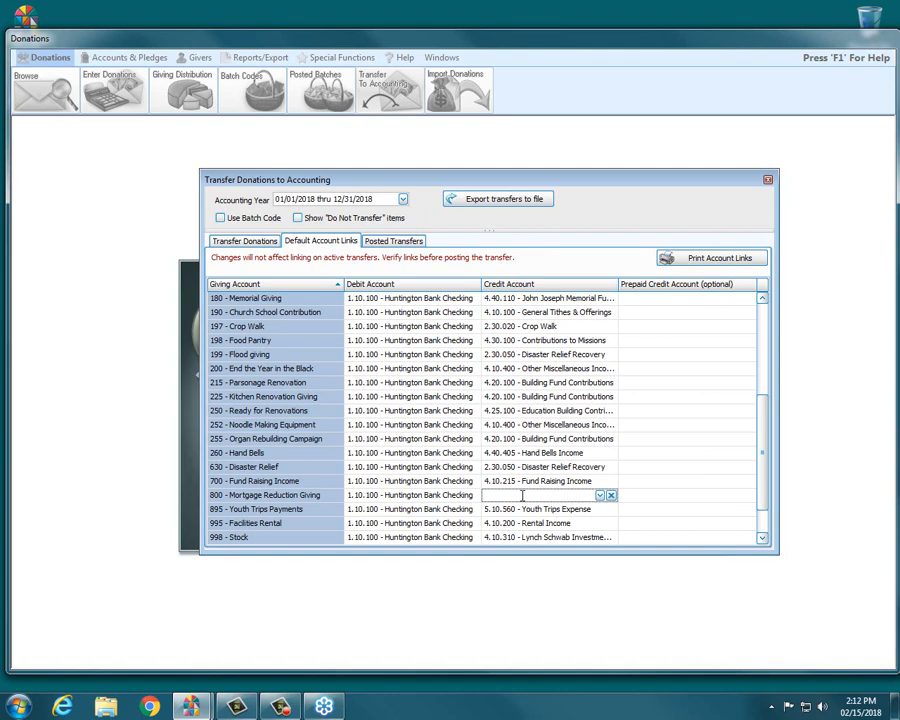
{"action": "type", "text": "mortg"}
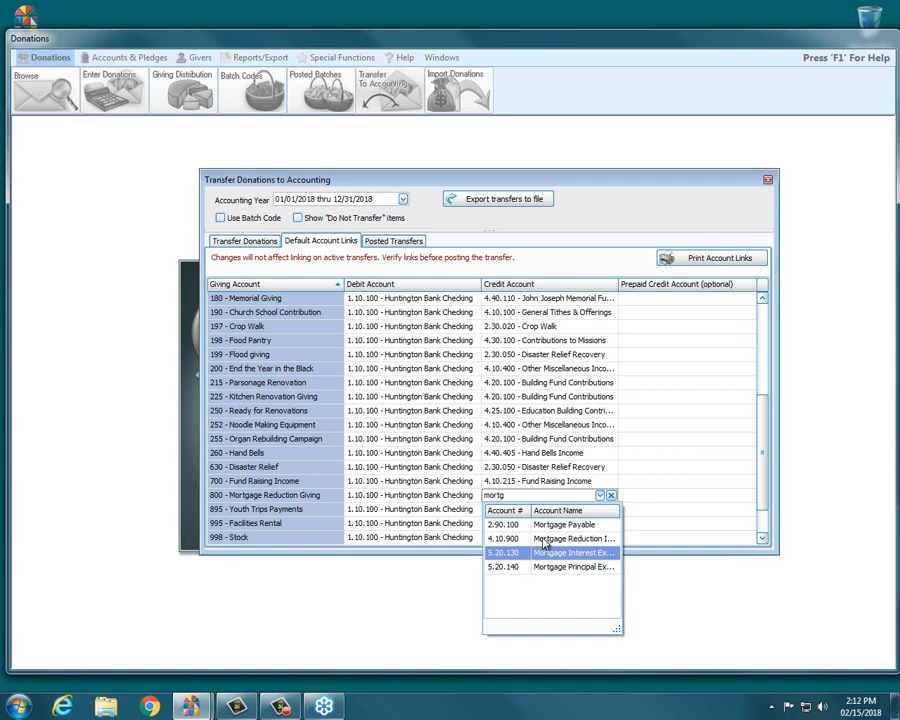
{"action": "left_click", "coordinate": [545, 539]}
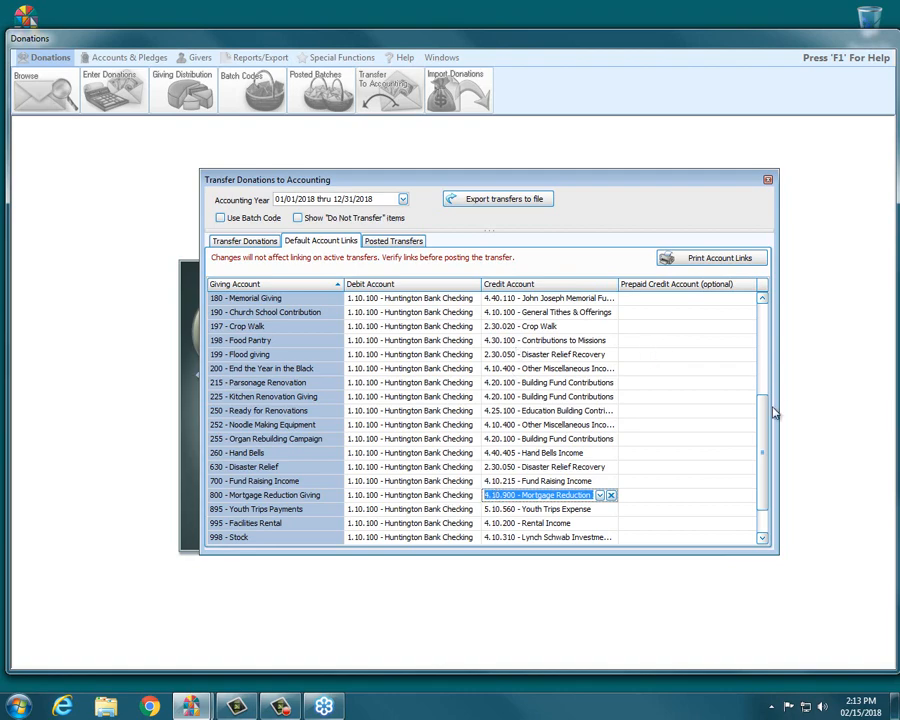
Review the default account links of all giving accounts and close the donation transfer window.
{"action": "left_click_drag", "start_coordinate": [773, 413], "coordinate": [770, 318]}
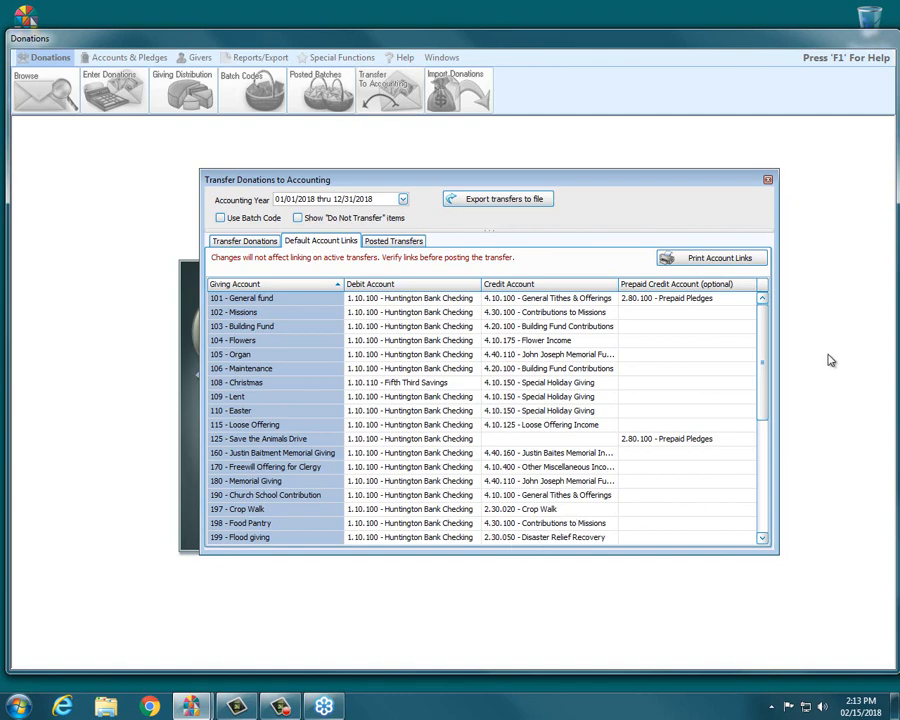
{"action": "left_click_drag", "start_coordinate": [765, 356], "coordinate": [770, 475]}
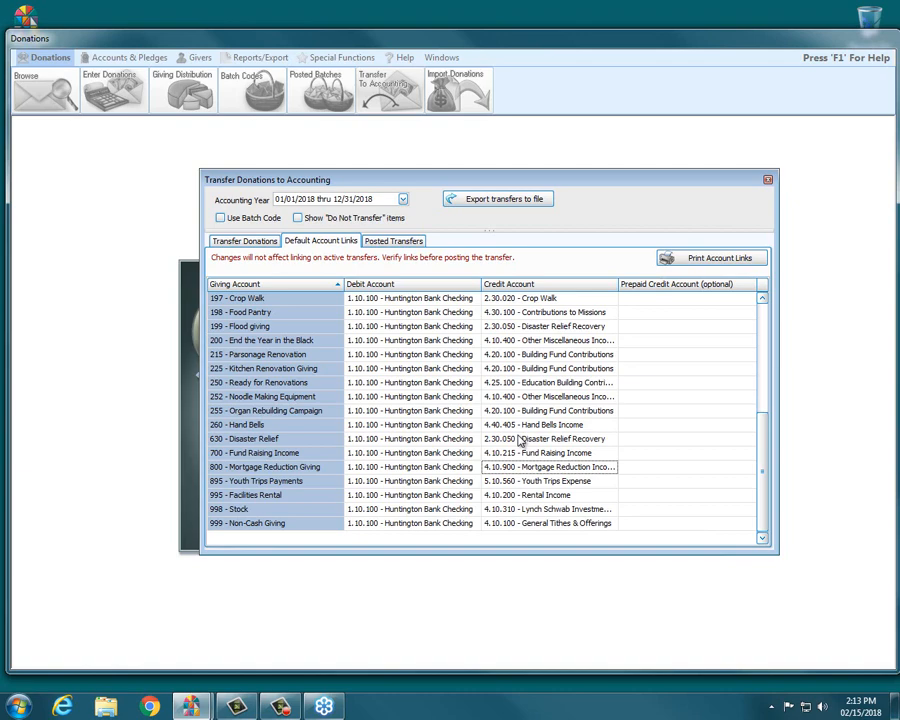
{"action": "left_click_drag", "start_coordinate": [763, 470], "coordinate": [766, 322]}
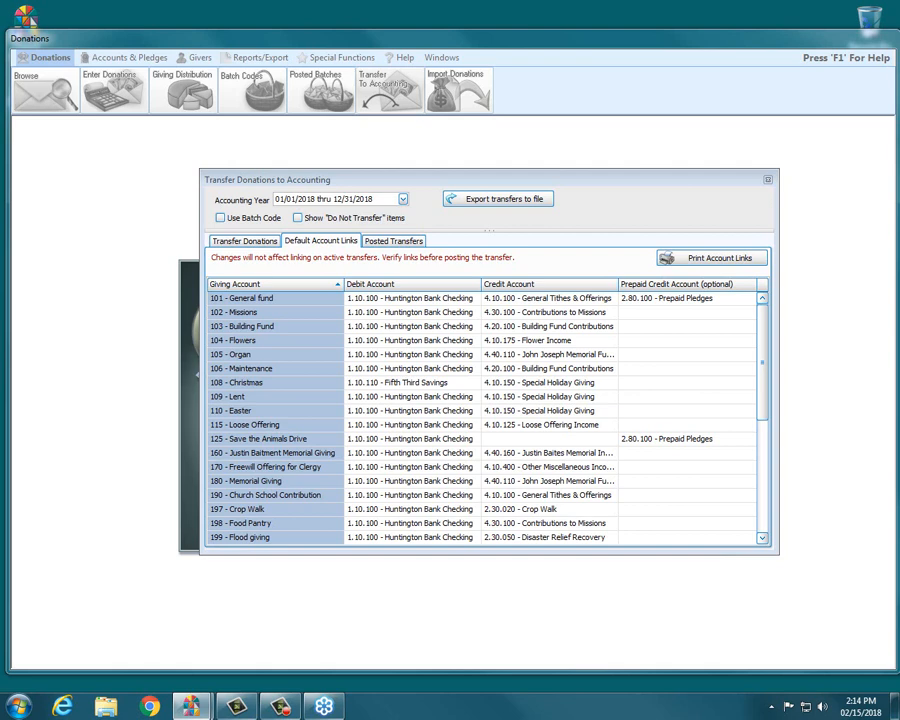
{"action": "left_click", "coordinate": [767, 179]}
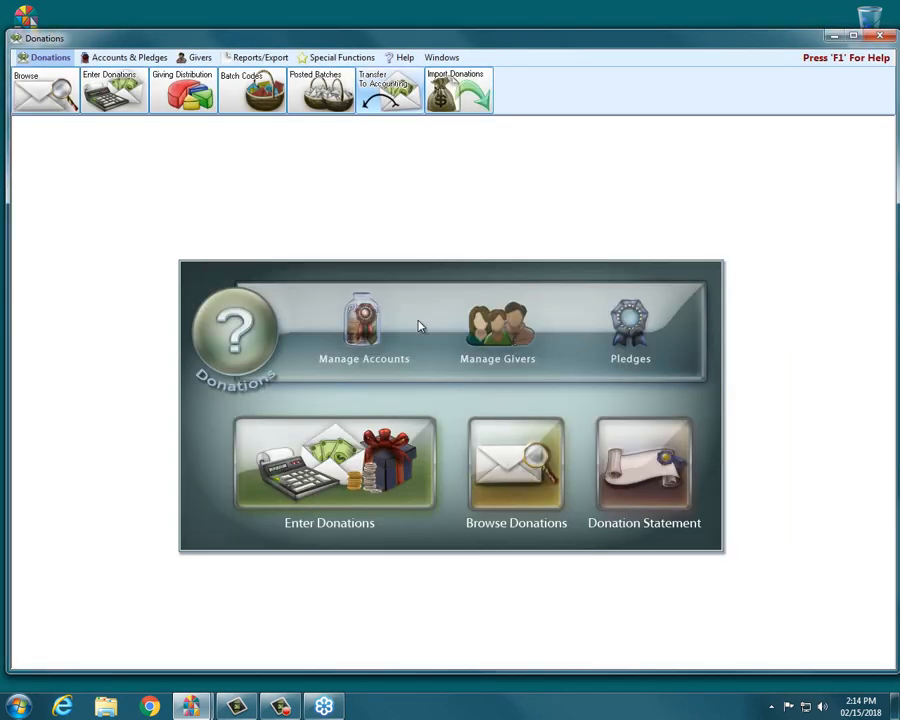
Open the giving accounts list and examine the Disaster Relief account's details and the End the Year in the Black entry.
{"action": "left_click", "coordinate": [364, 336]}
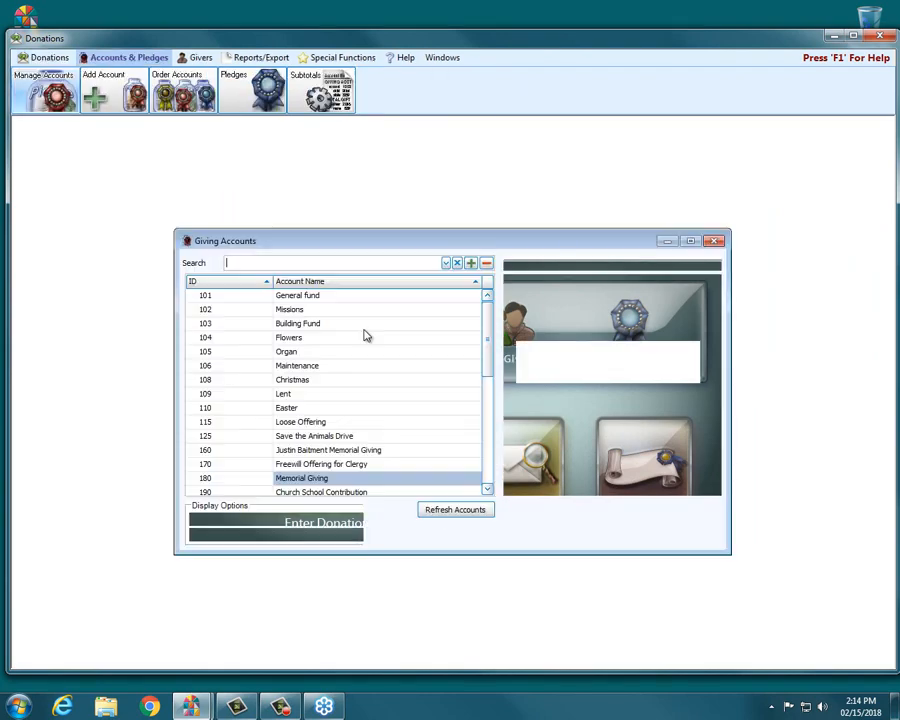
{"action": "left_click_drag", "start_coordinate": [485, 361], "coordinate": [486, 464]}
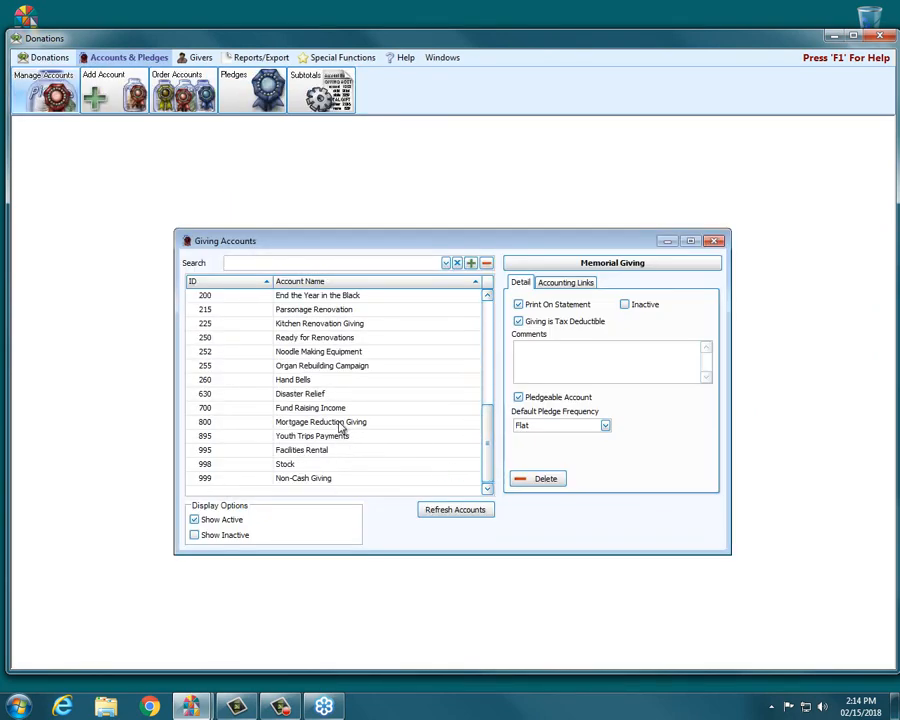
{"action": "left_click", "coordinate": [327, 394]}
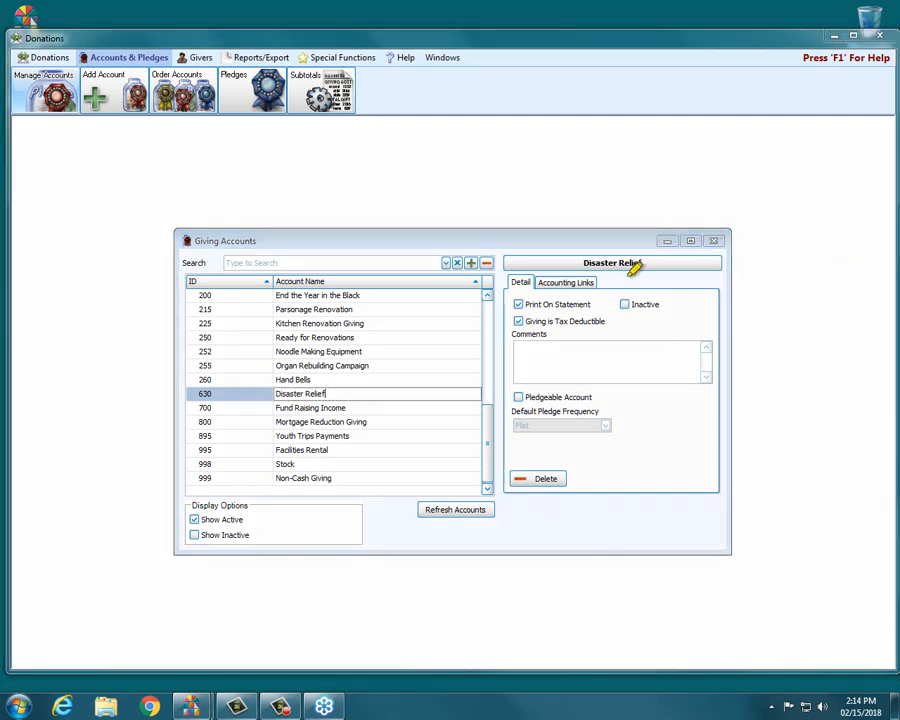
{"action": "mouse_move", "coordinate": [616, 283]}
{"action": "left_mouse_down"}
{"action": "mouse_move", "coordinate": [661, 285]}
{"action": "mouse_move", "coordinate": [614, 320]}
{"action": "mouse_move", "coordinate": [607, 288]}
{"action": "mouse_move", "coordinate": [635, 280]}
{"action": "left_mouse_up"}
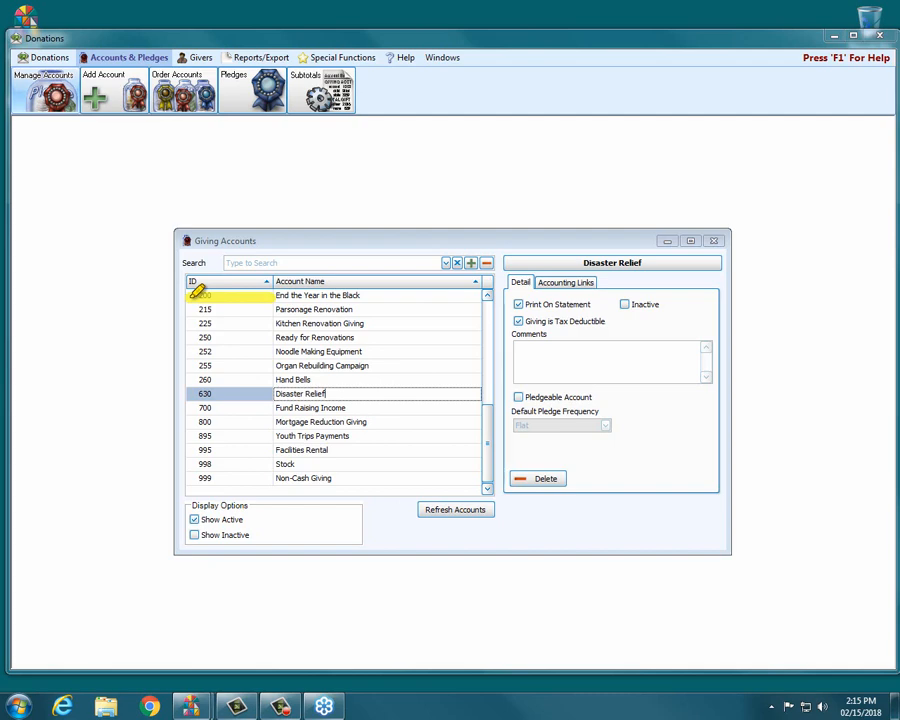
{"action": "left_click_drag", "start_coordinate": [191, 298], "coordinate": [388, 297]}
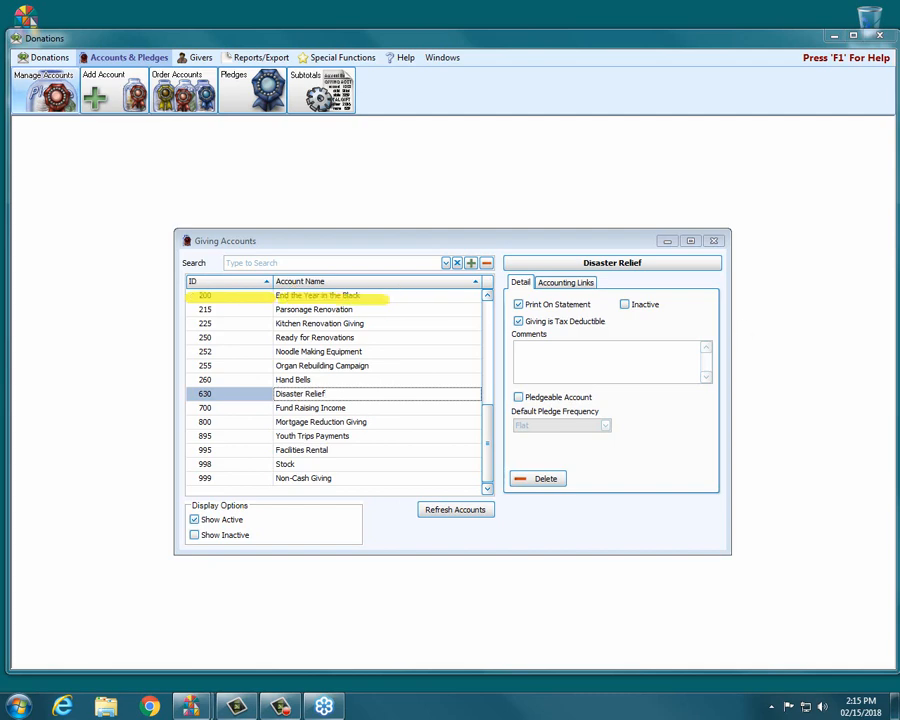
{"action": "key", "text": "Escape"}
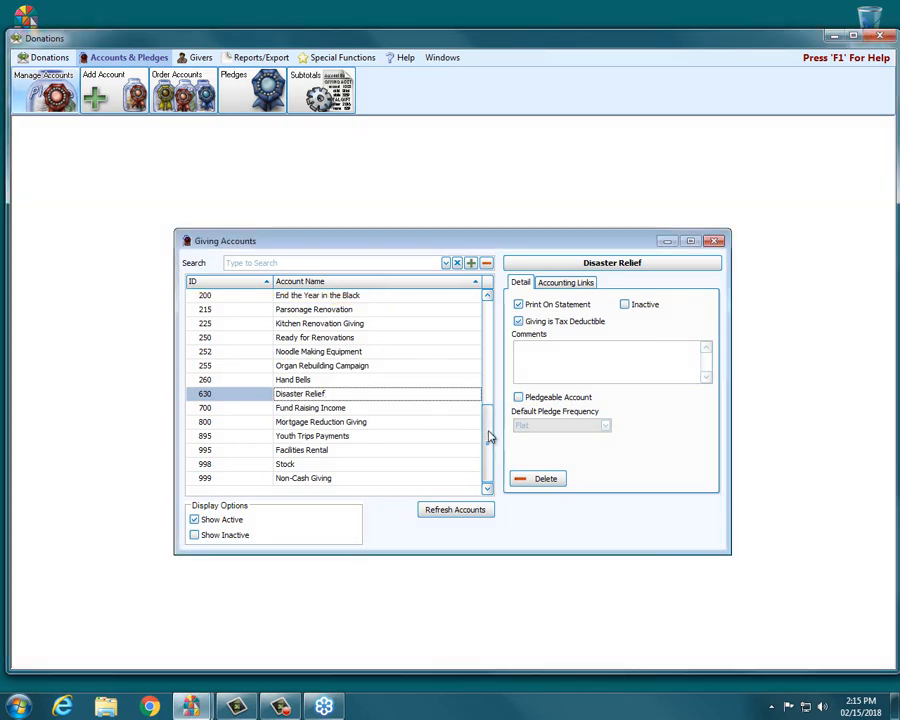
Clear the ID number of the End the Year in the Black giving account.
{"action": "left_click_drag", "start_coordinate": [489, 430], "coordinate": [493, 376]}
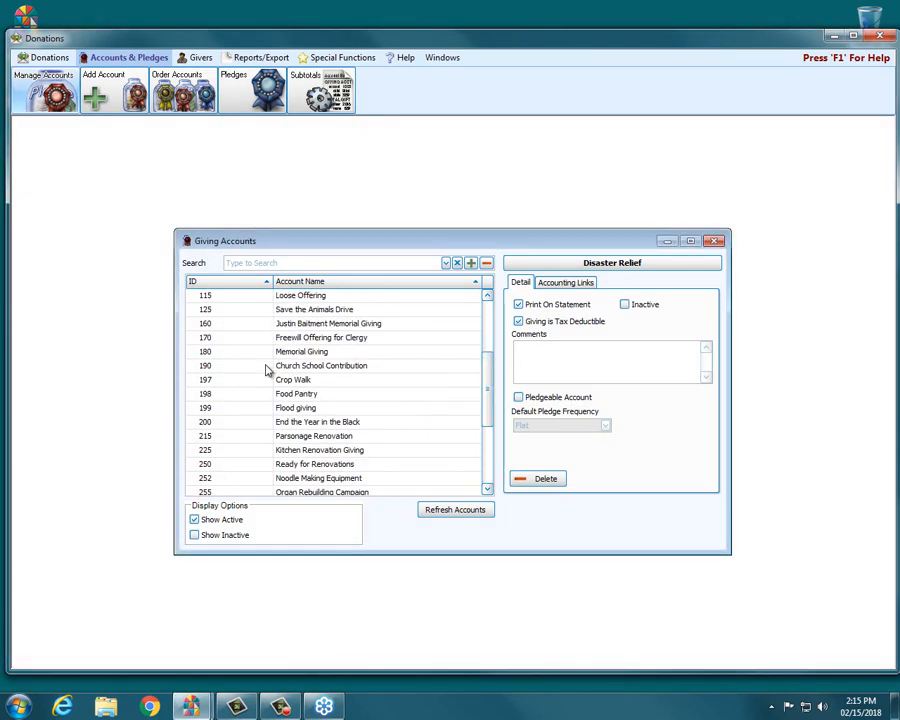
{"action": "left_click", "coordinate": [224, 423]}
{"action": "key", "text": "Delete"}
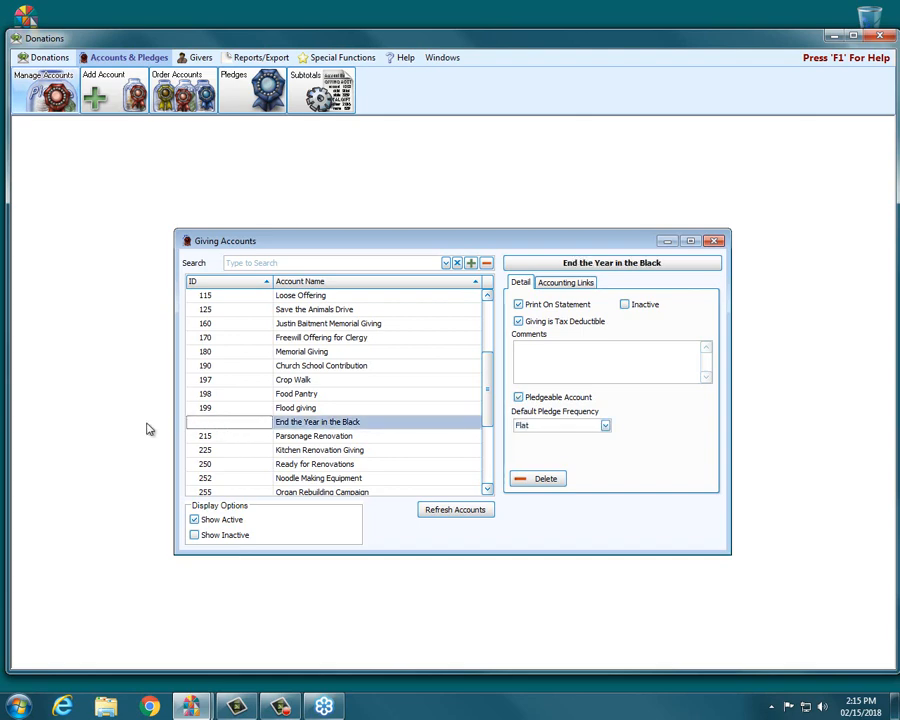
Mark the Parsonage Renovation giving account as inactive.
{"action": "left_click", "coordinate": [287, 435]}
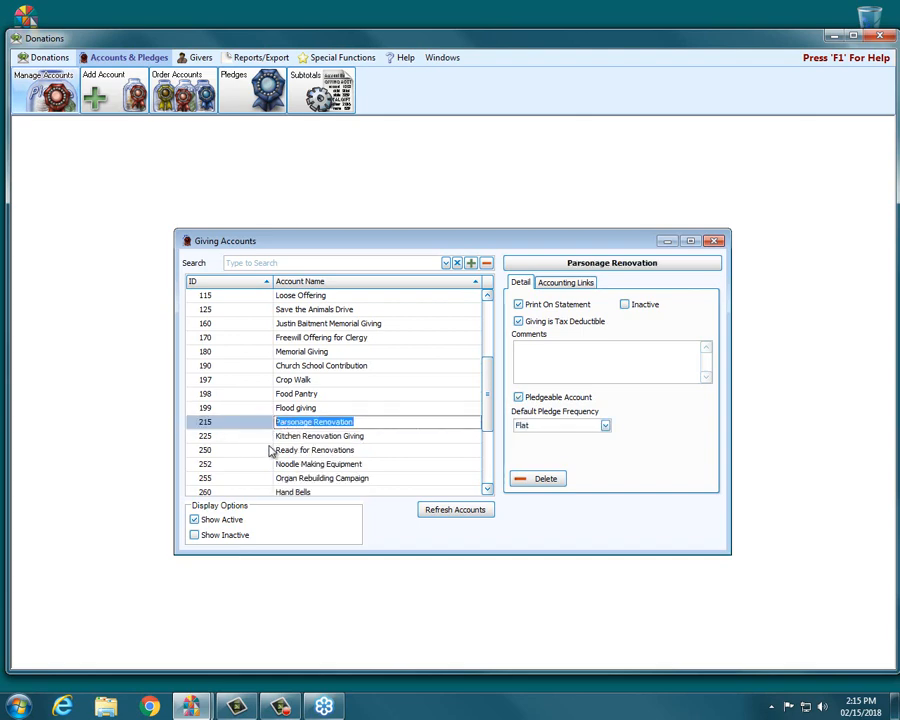
{"action": "scroll", "coordinate": [487, 380], "scroll_direction": "up", "scroll_amount": 4}
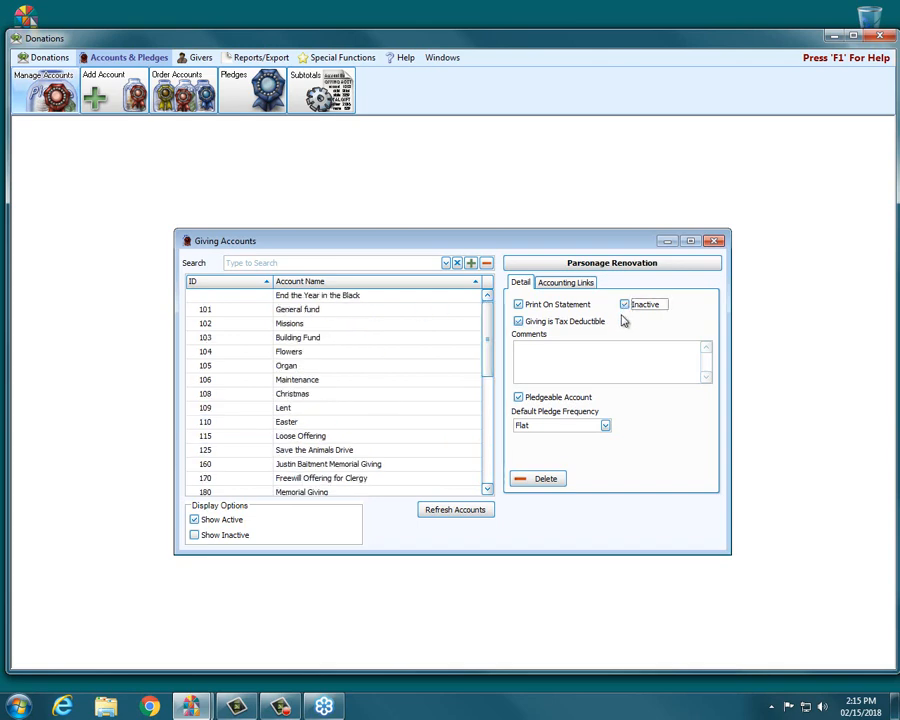
{"action": "left_click", "coordinate": [287, 340]}
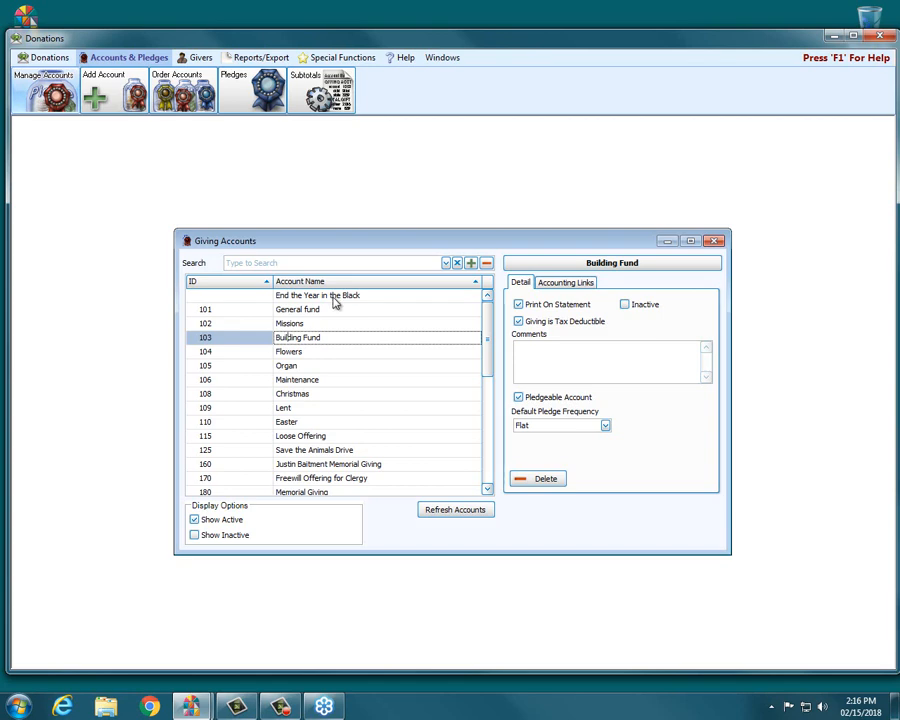
Mark the End the Year in the Black giving account as inactive and close the giving accounts window.
{"action": "left_click", "coordinate": [482, 514]}
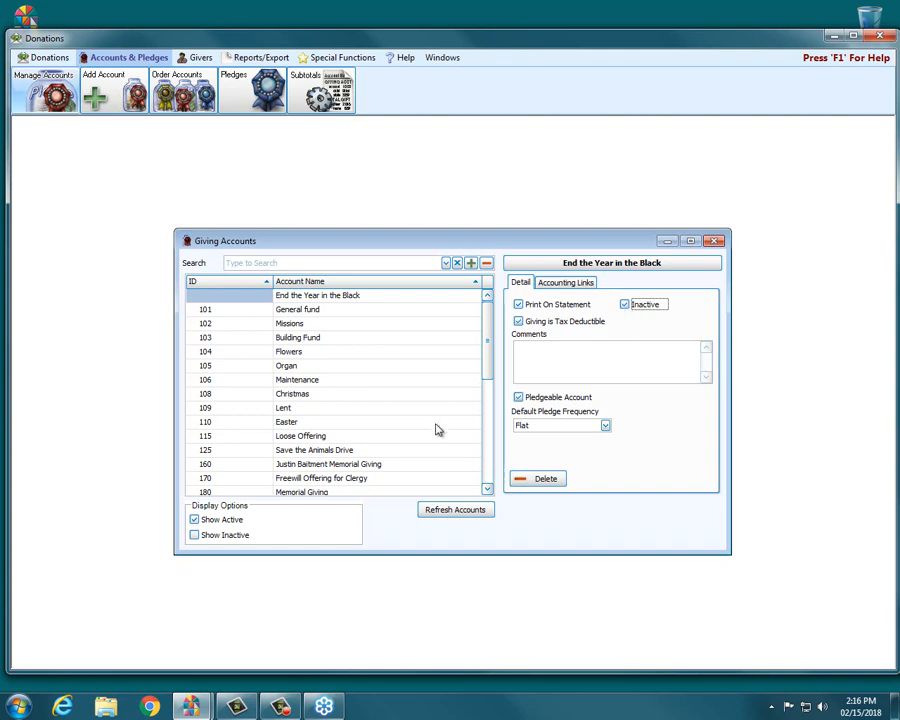
{"action": "left_click", "coordinate": [402, 436]}
{"action": "left_click", "coordinate": [291, 421]}
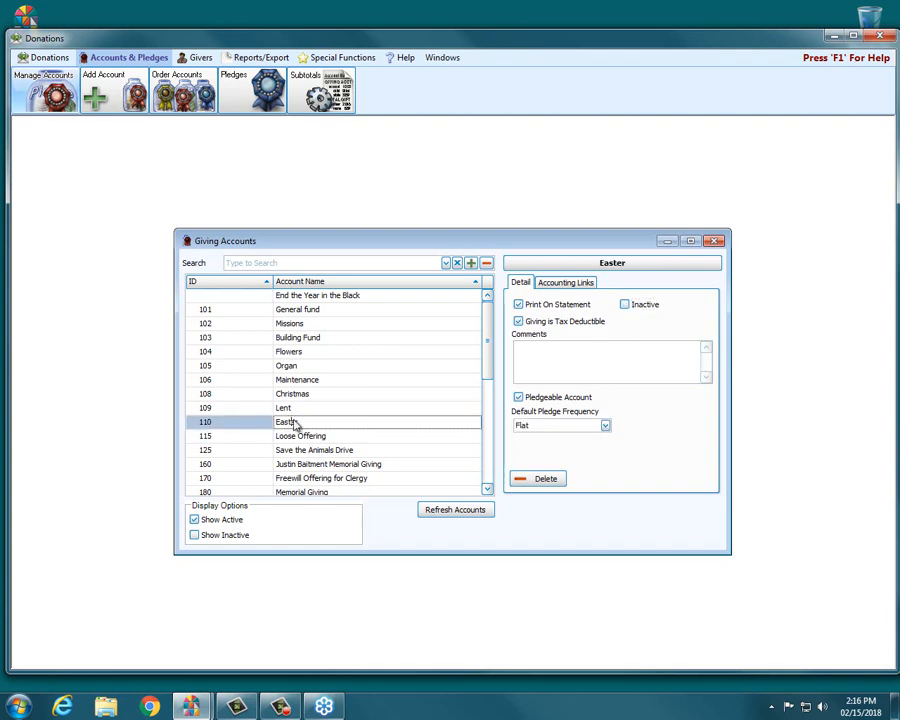
{"action": "left_click", "coordinate": [318, 296]}
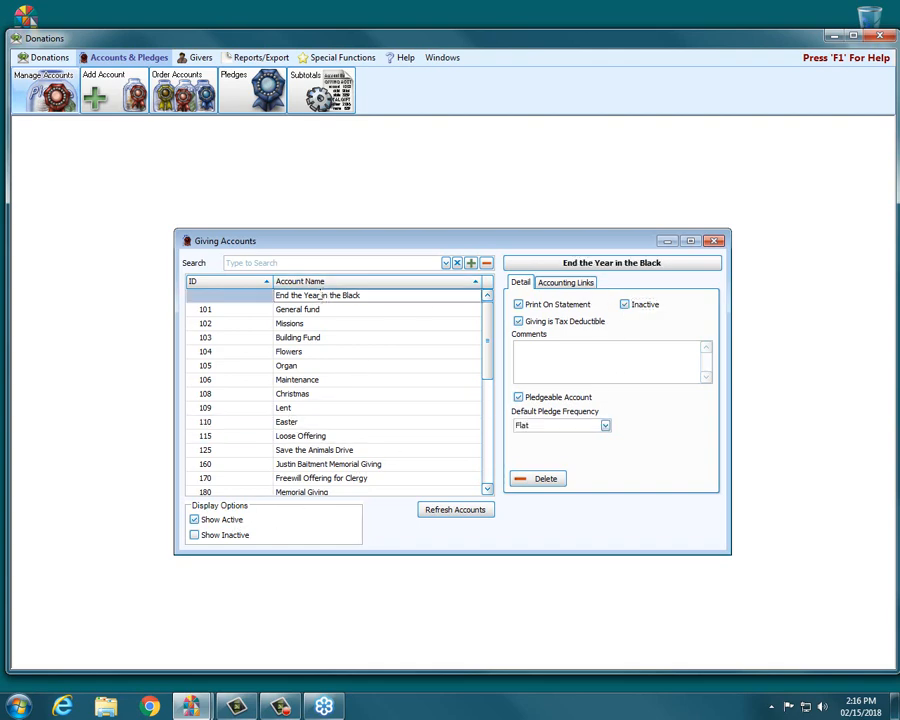
{"action": "left_click", "coordinate": [714, 242]}
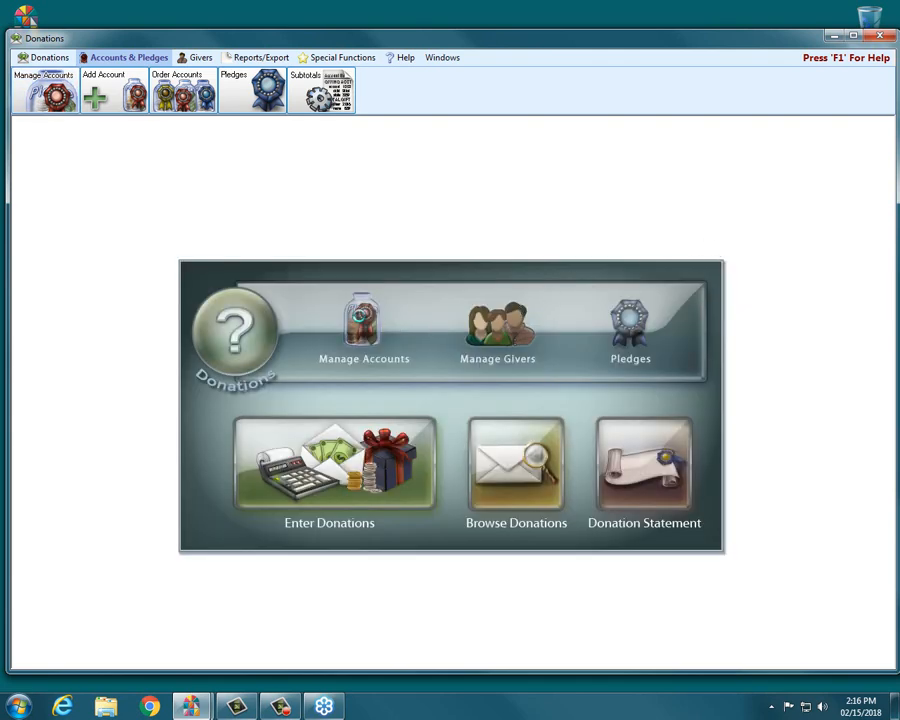
Reopen the giving accounts list, view the accounting links of Memorial Giving, and close the list.
{"action": "left_click", "coordinate": [362, 322]}
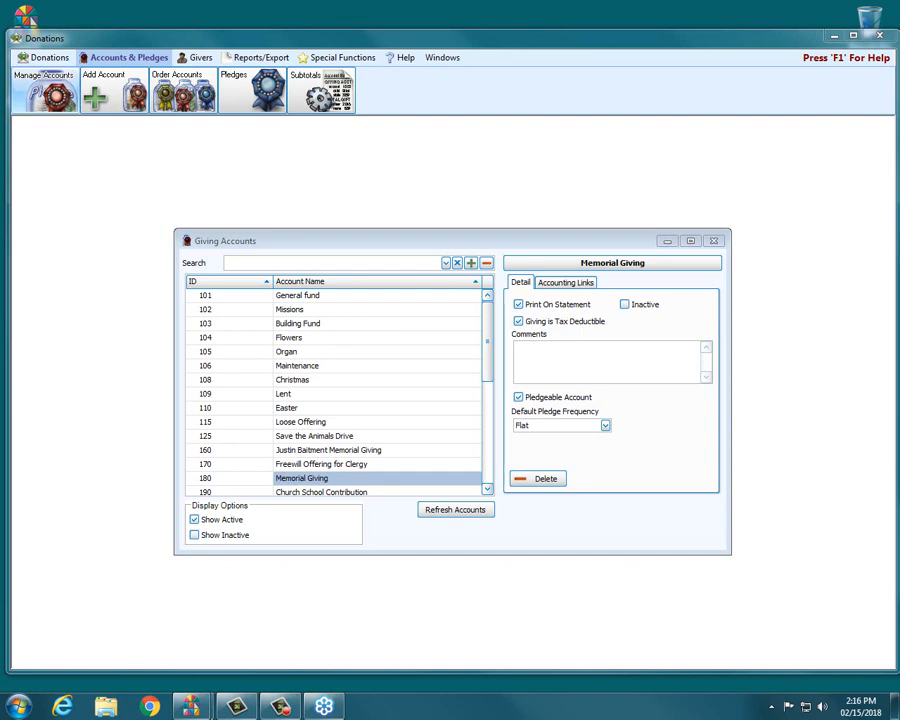
{"action": "left_click", "coordinate": [562, 283]}
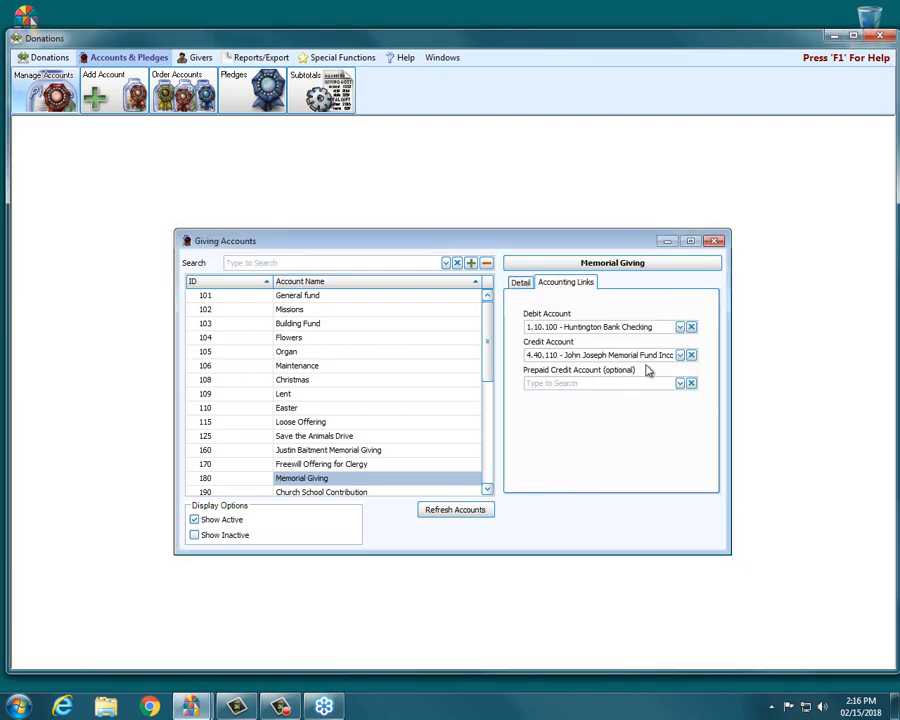
{"action": "left_click", "coordinate": [714, 241]}
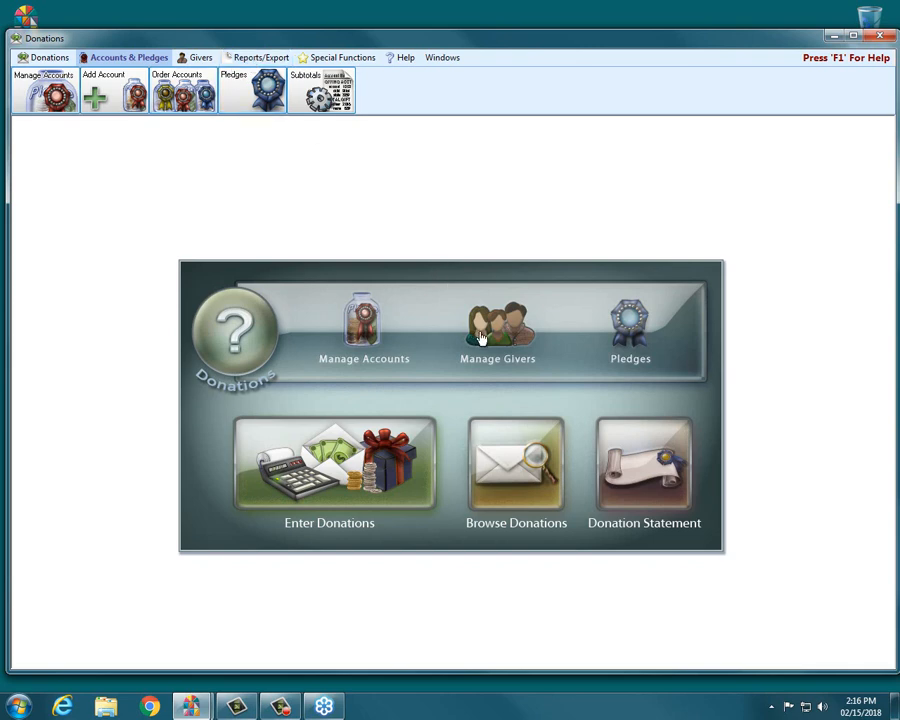
Review the default account links for transferring donations to Accounting, including the prepaid credit accounts, and close the transfer window.
{"action": "left_click", "coordinate": [45, 57]}
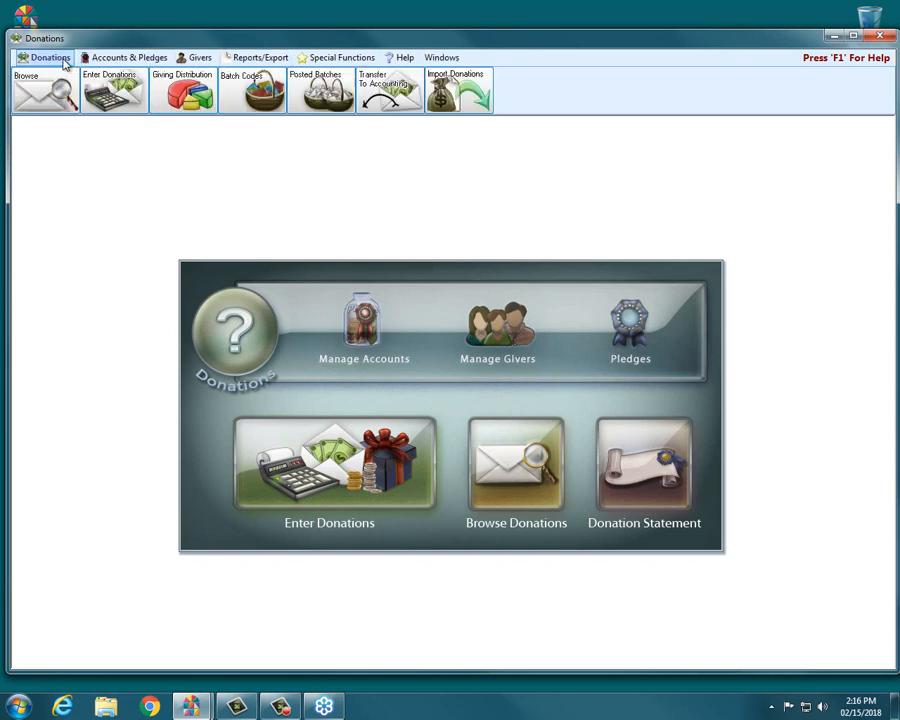
{"action": "left_click", "coordinate": [385, 88]}
{"action": "left_click", "coordinate": [322, 242]}
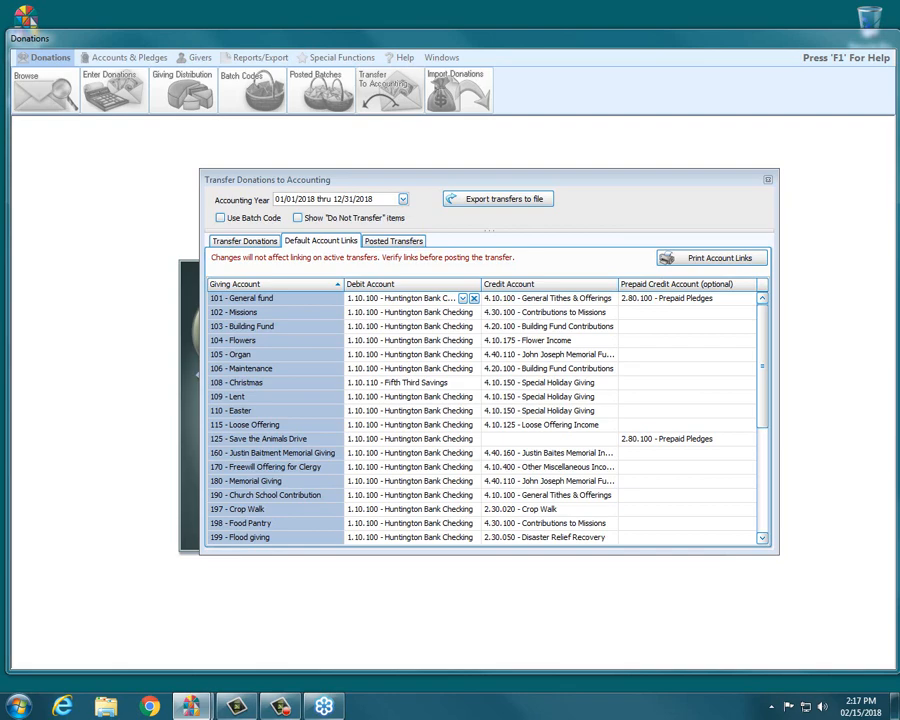
{"action": "left_click", "coordinate": [767, 179]}
Open the giving accounts list and examine the statement, tax-deductible and pledge settings of account 800 Mortgage Reduction Giving.
{"action": "left_click", "coordinate": [366, 325]}
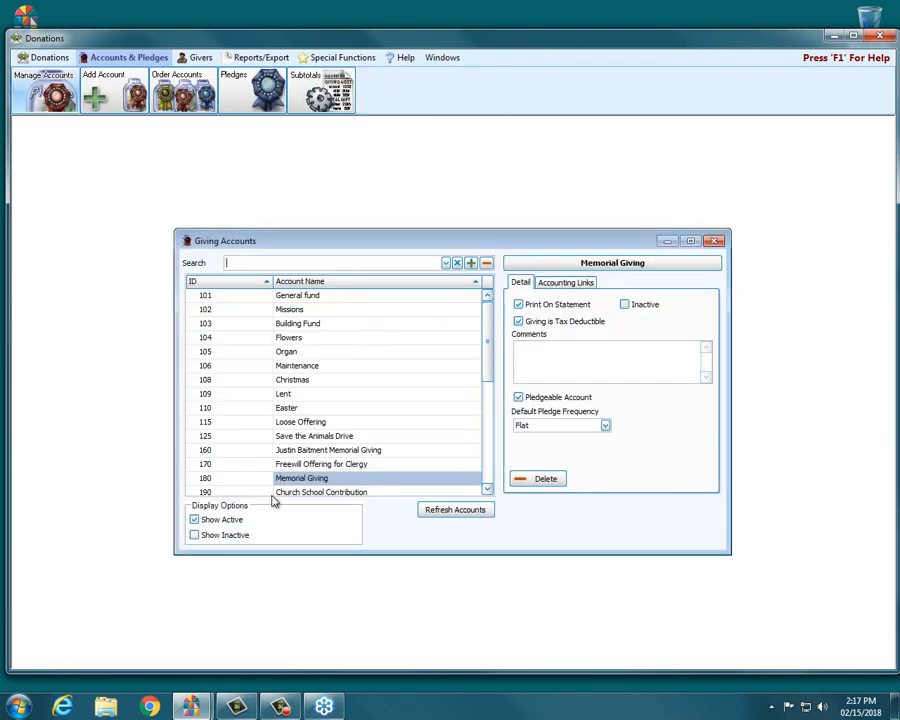
{"action": "left_click", "coordinate": [478, 466]}
{"action": "scroll", "coordinate": [482, 474], "scroll_direction": "down", "scroll_amount": 5}
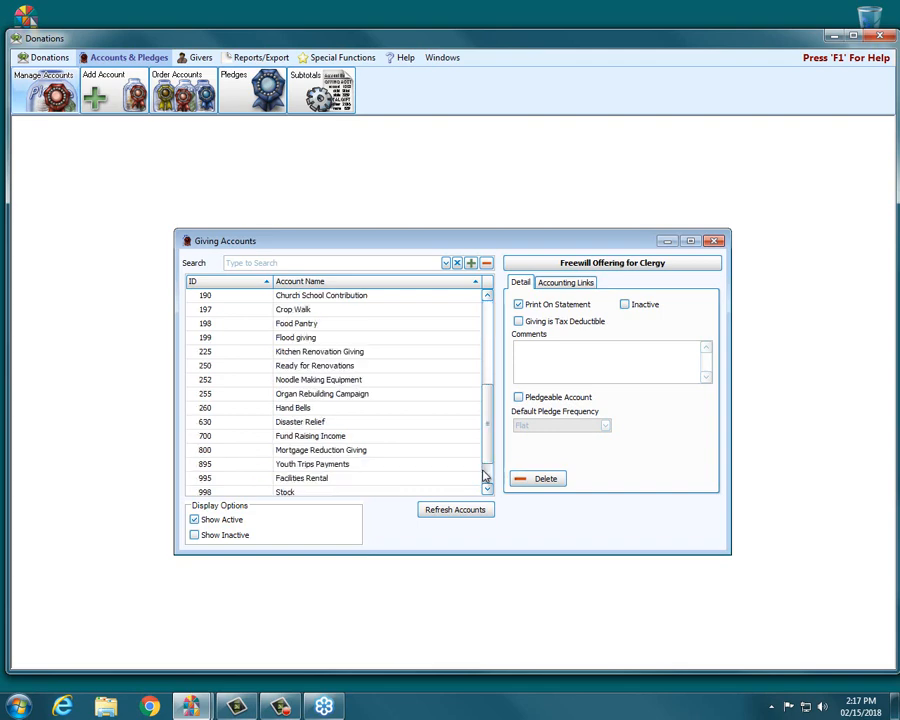
{"action": "left_click", "coordinate": [340, 422]}
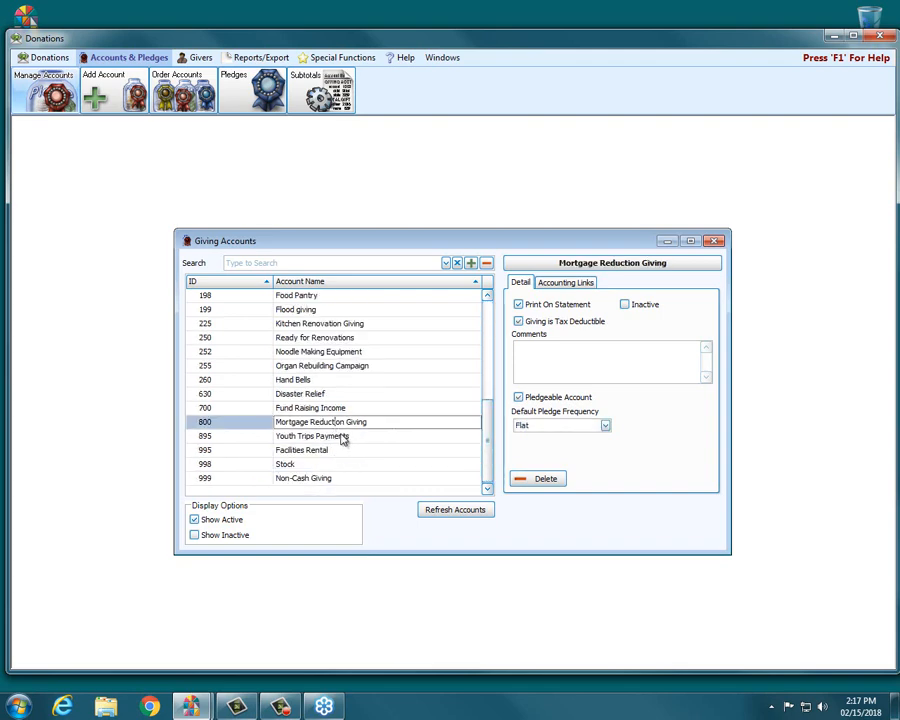
{"action": "left_click", "coordinate": [519, 322]}
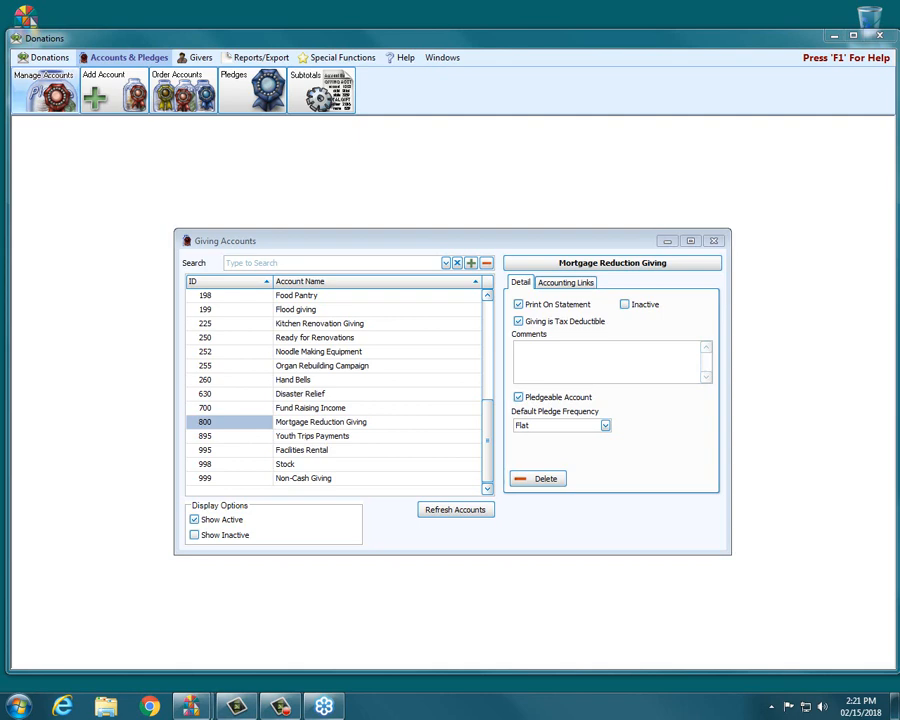
End the webinar for everyone and close the giving accounts list along with the Donations module.
{"action": "left_click", "coordinate": [714, 241]}
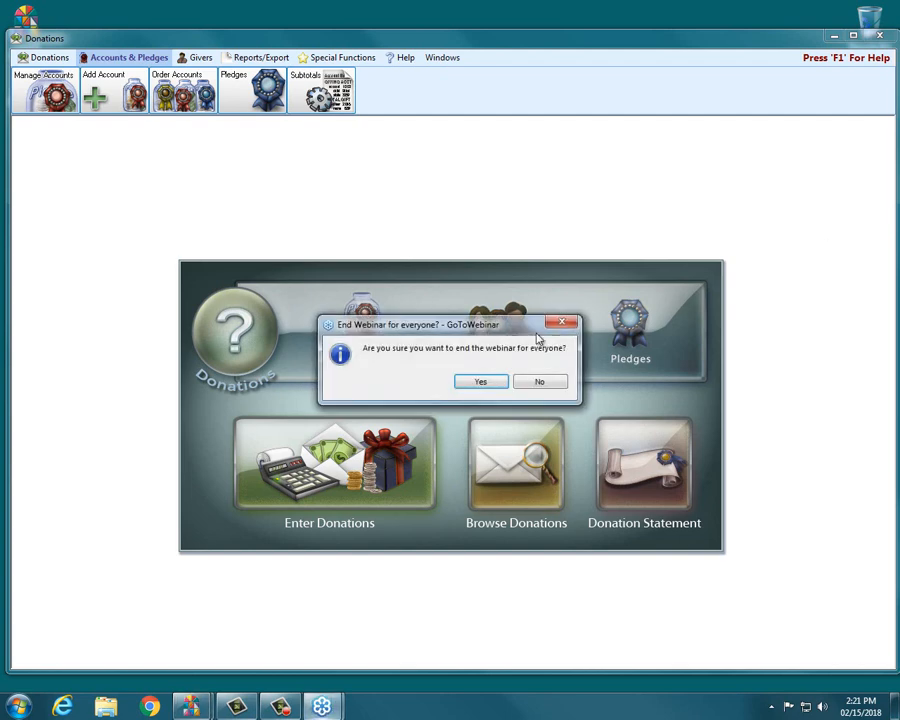
{"action": "left_click", "coordinate": [490, 386]}
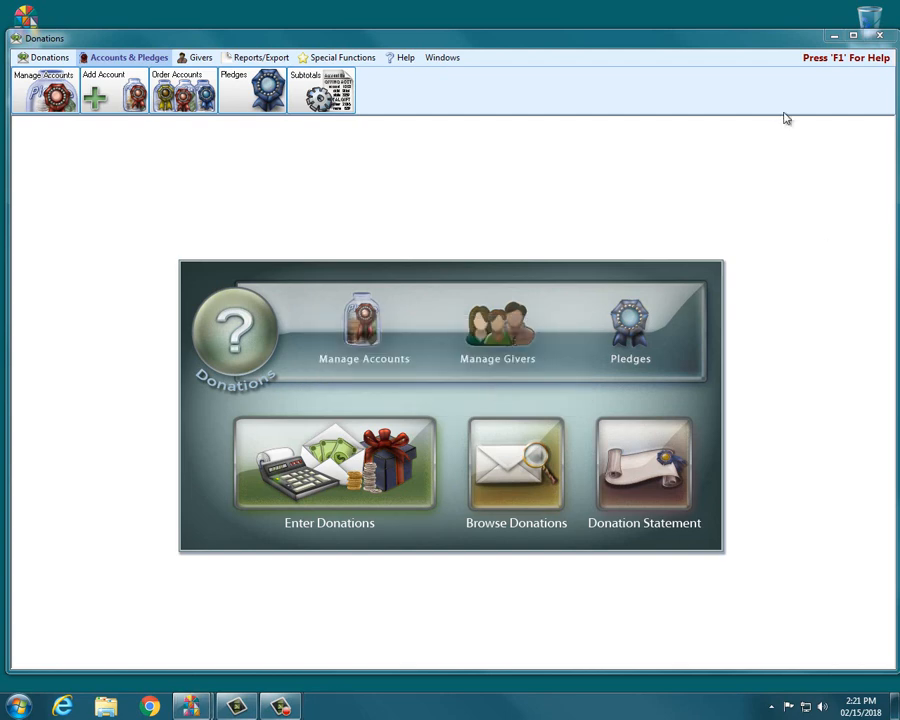
{"action": "left_click", "coordinate": [881, 38]}
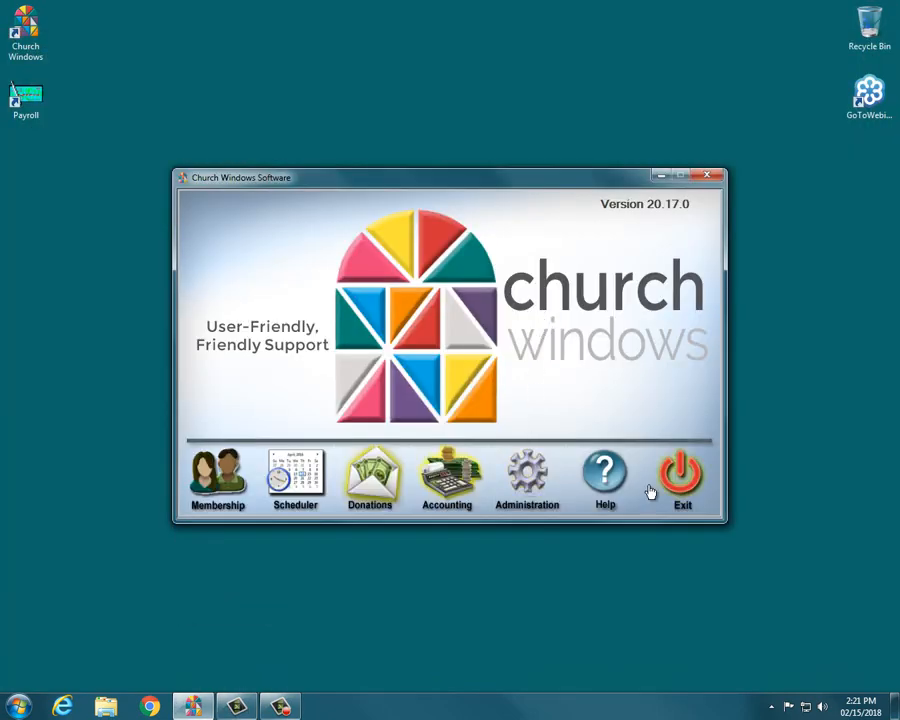